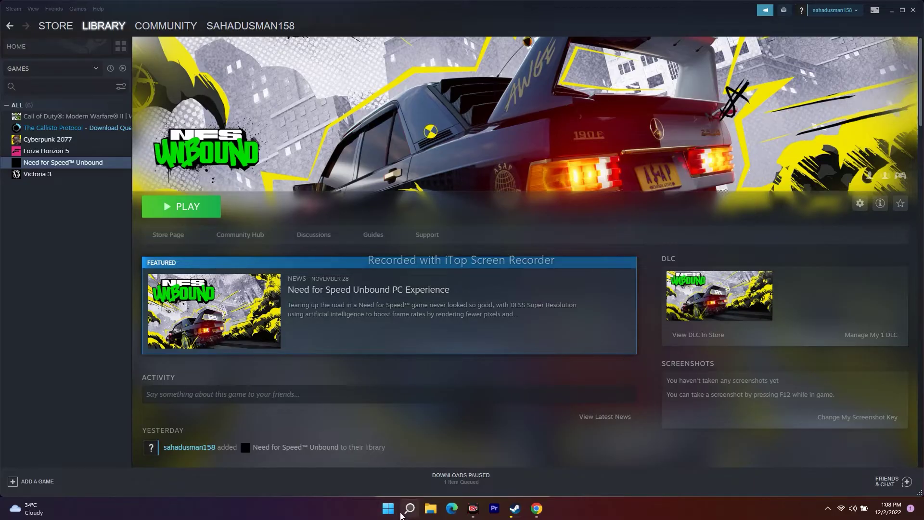
View the system's power options, including Restart, and dismiss them without choosing one
click(388, 509)
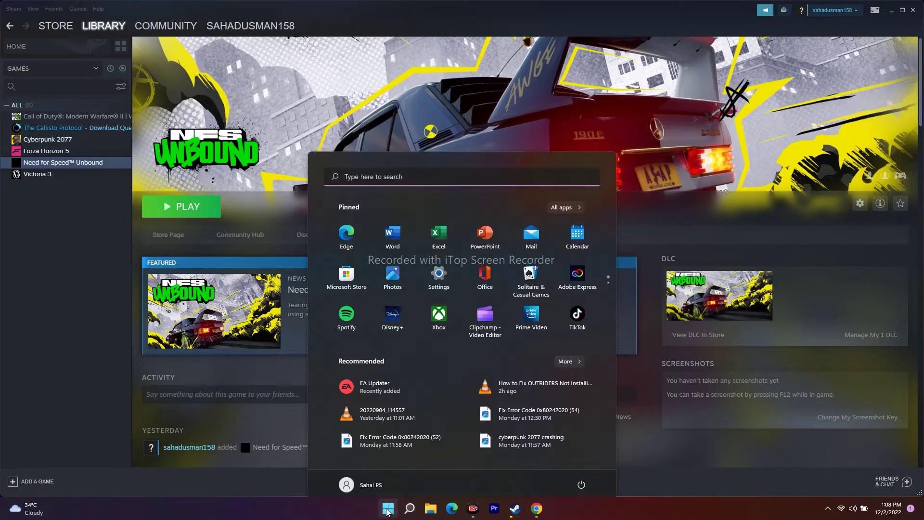
click(580, 475)
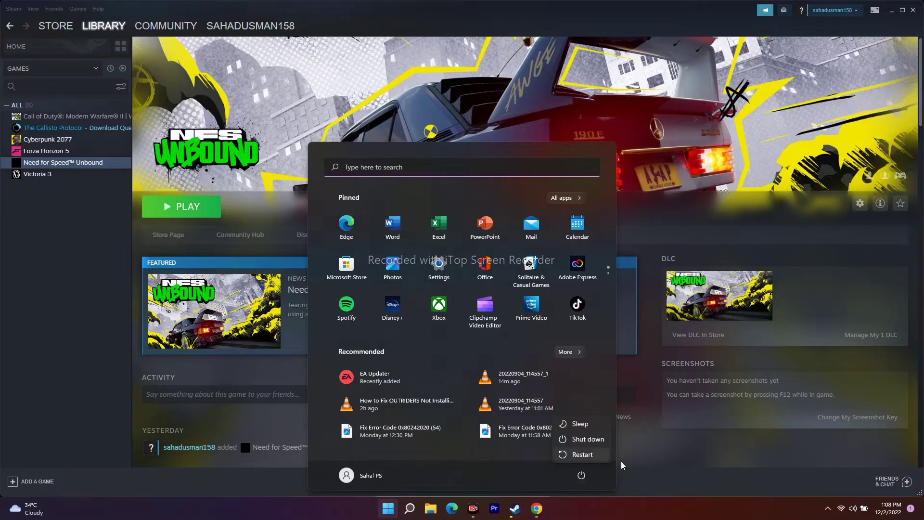
key(Escape)
key(Escape)
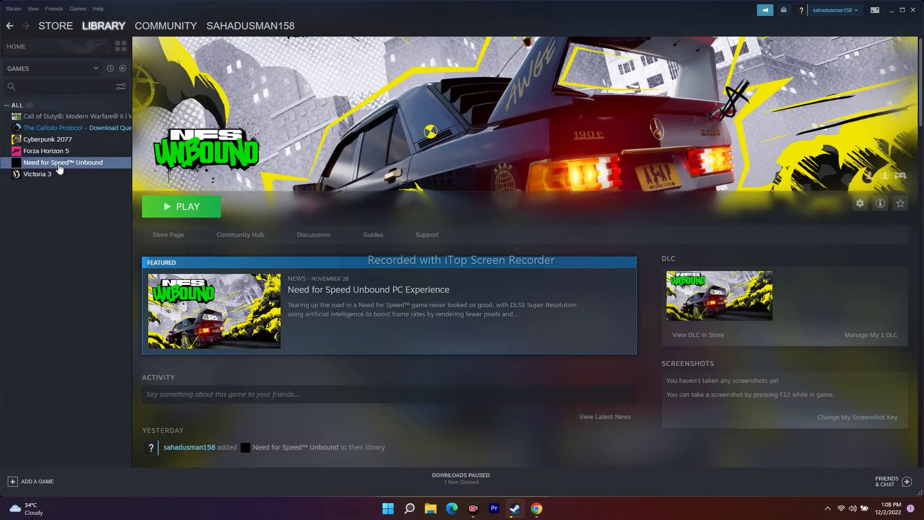
Browse Need for Speed Unbound's local files from its Steam properties and open the shadercache folder
right_click(75, 166)
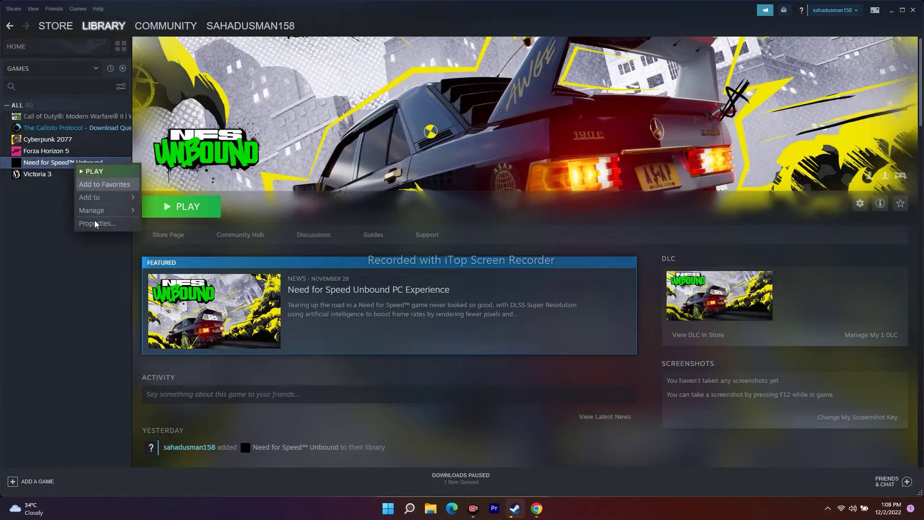
click(97, 224)
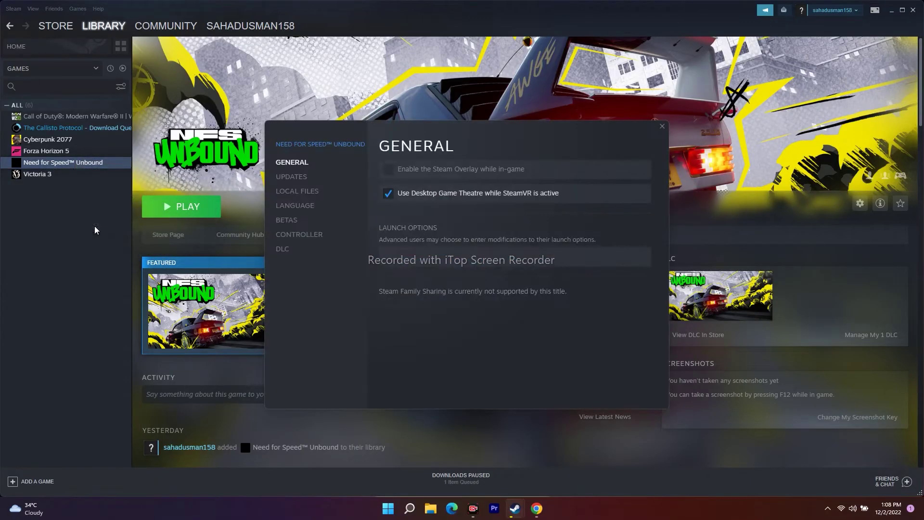
click(302, 189)
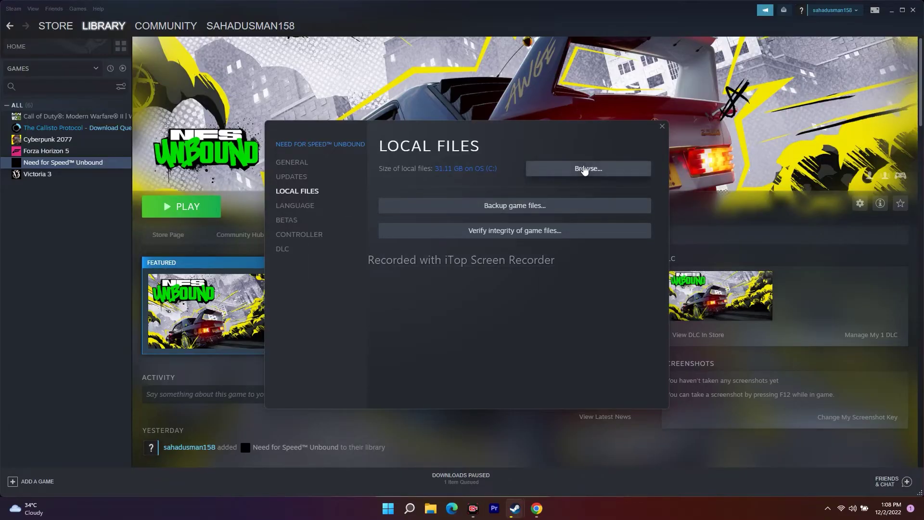
click(584, 170)
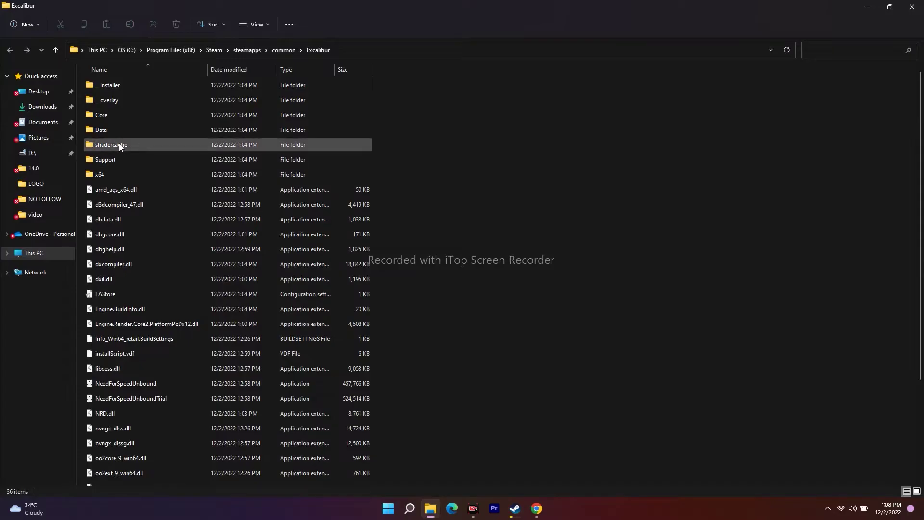
mouse_move(119, 146)
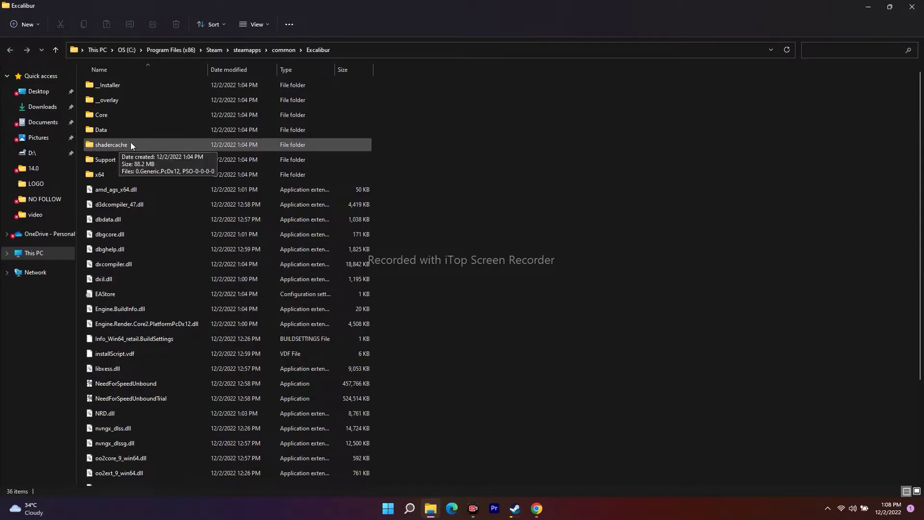
double_click(131, 144)
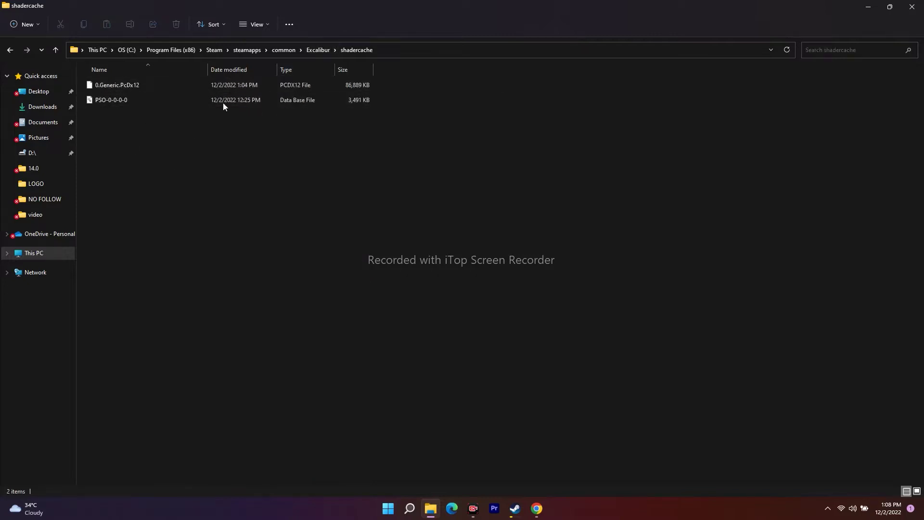
Copy the 0.Generic.PcDx12 file from the shadercache folder
drag(337, 151, 131, 83)
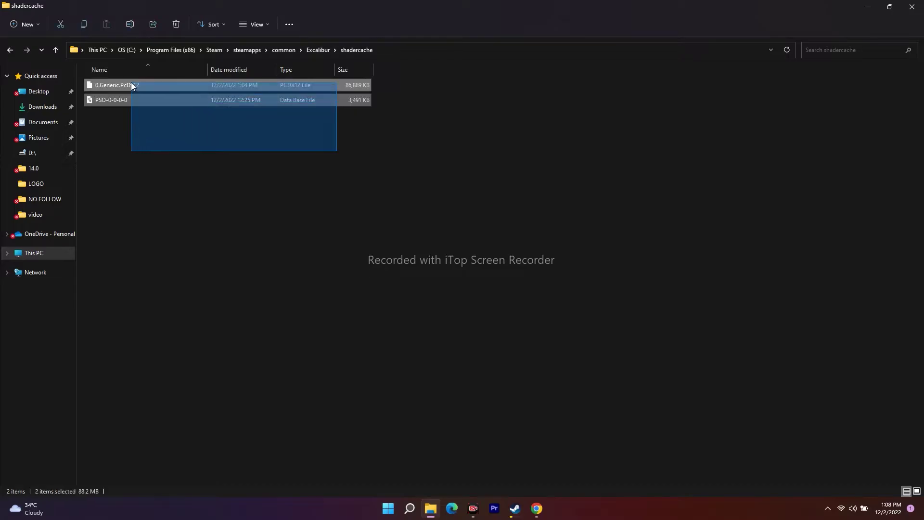
click(181, 128)
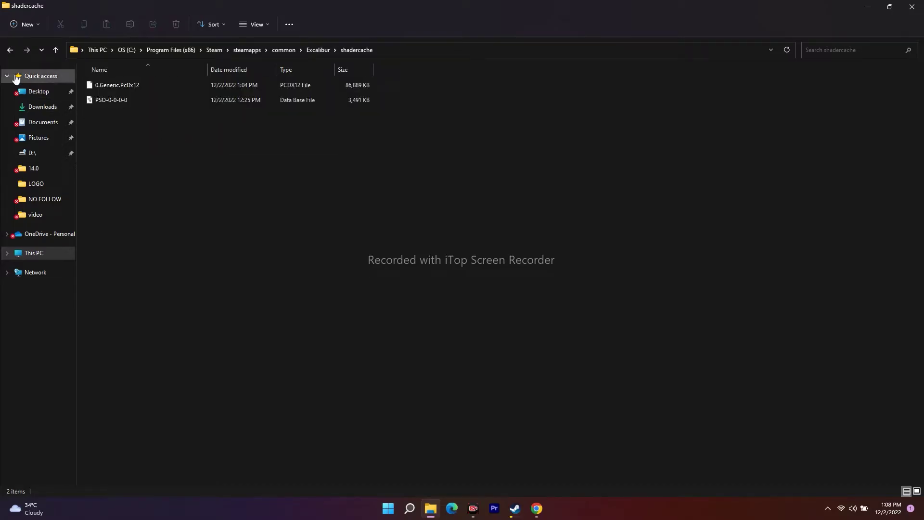
click(143, 86)
right_click(147, 86)
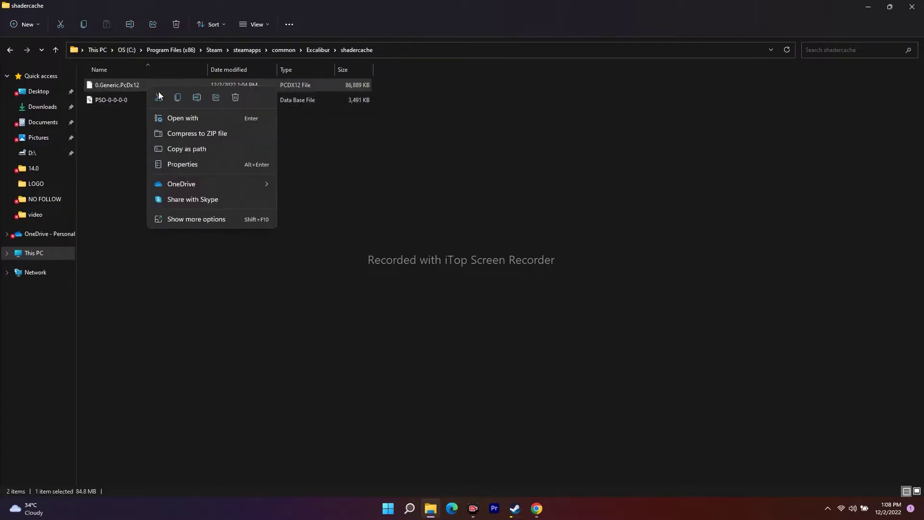
key(Escape)
Clear the open windows off the desktop and paste a shortcut to the copied 0.Generic.PcDx12 file there
click(889, 6)
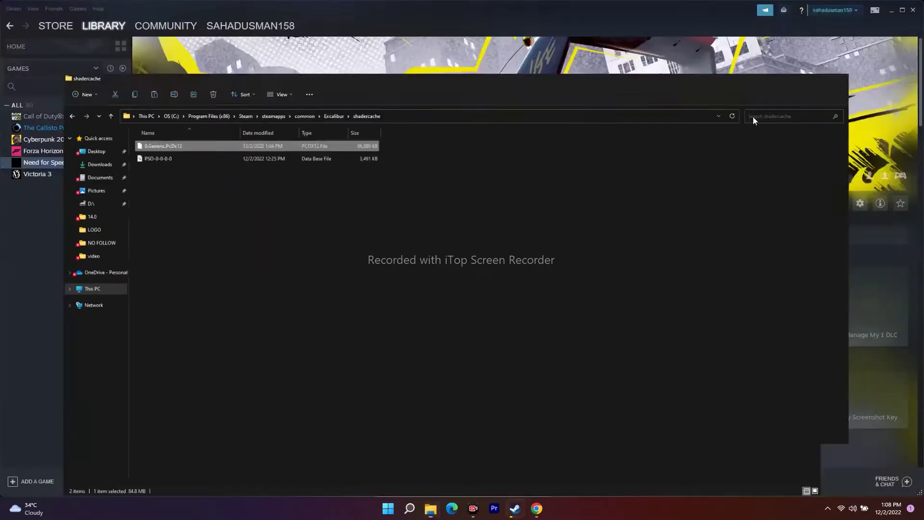
key(alt+F4)
click(902, 9)
click(780, 38)
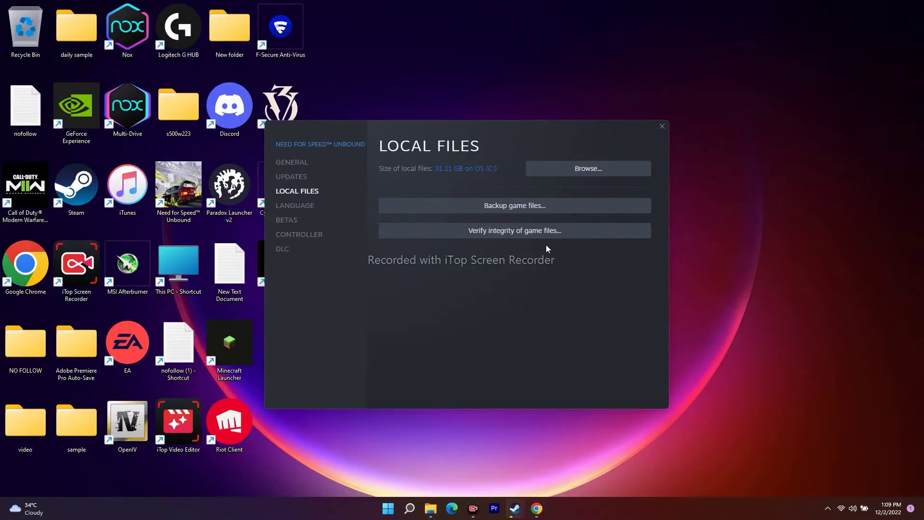
click(661, 128)
right_click(305, 333)
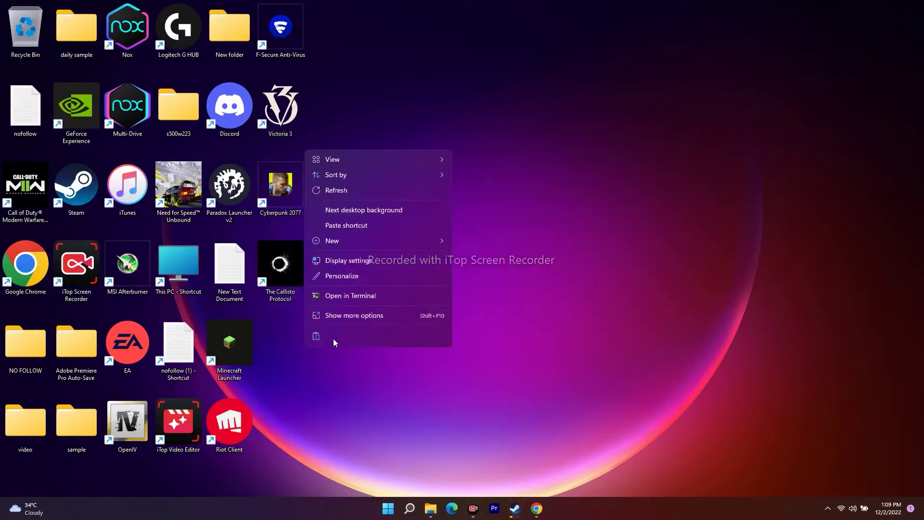
click(346, 226)
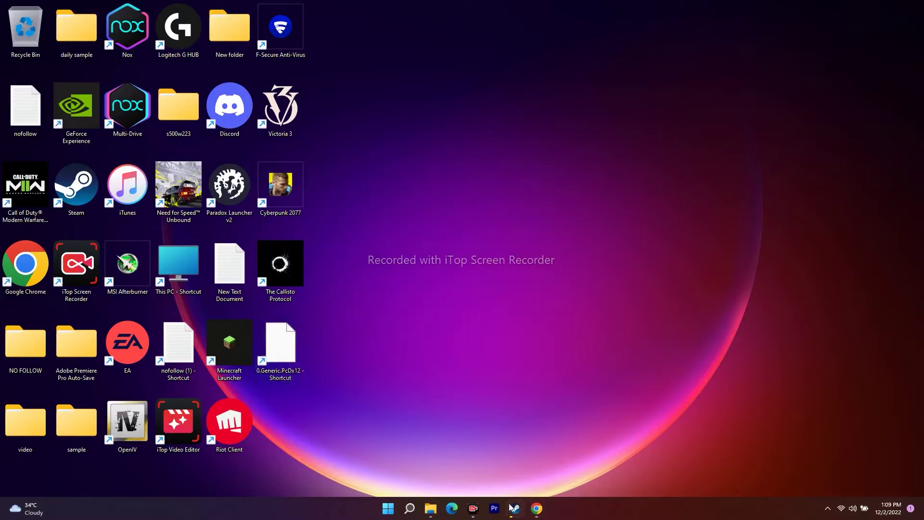
Bring back the shadercache folder window, return to the Excalibur folder and close the window
click(430, 507)
click(133, 161)
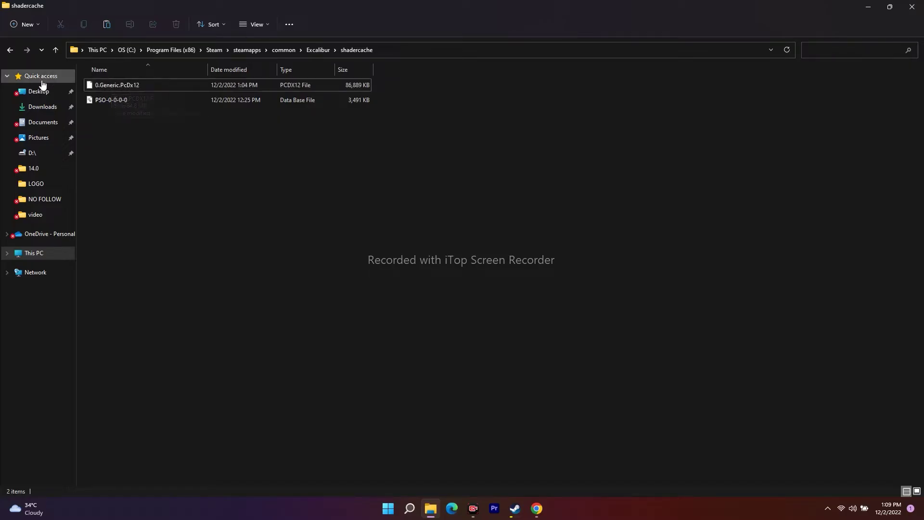
click(9, 50)
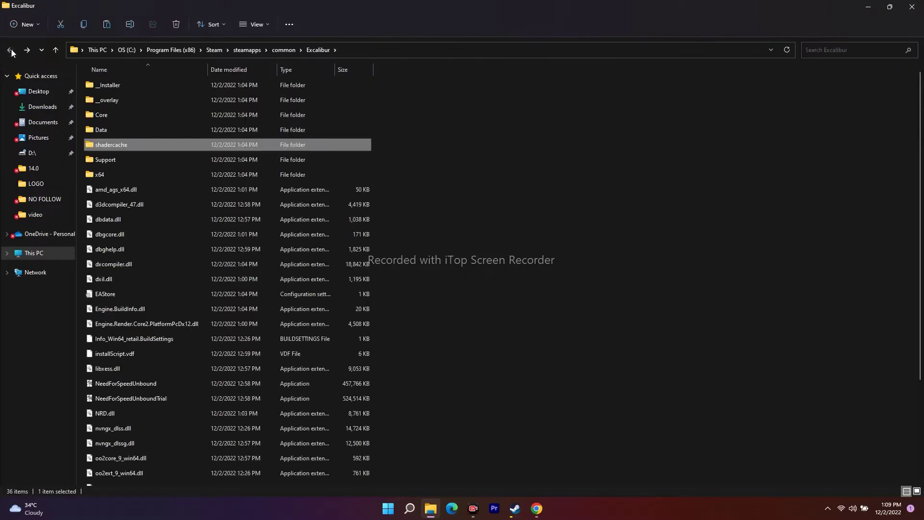
click(913, 7)
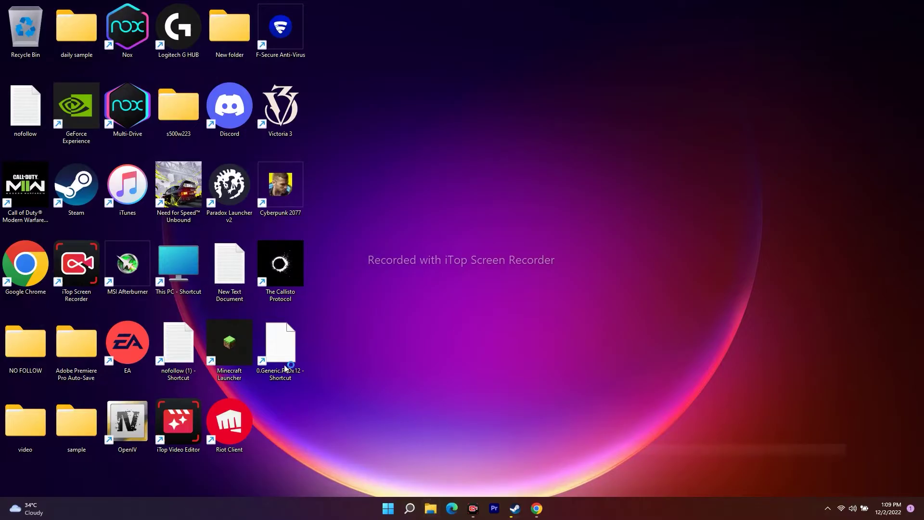
Browse in File Explorer from This PC to the Steam folder under Program Files (x86) on drive C
key(super+e)
click(45, 255)
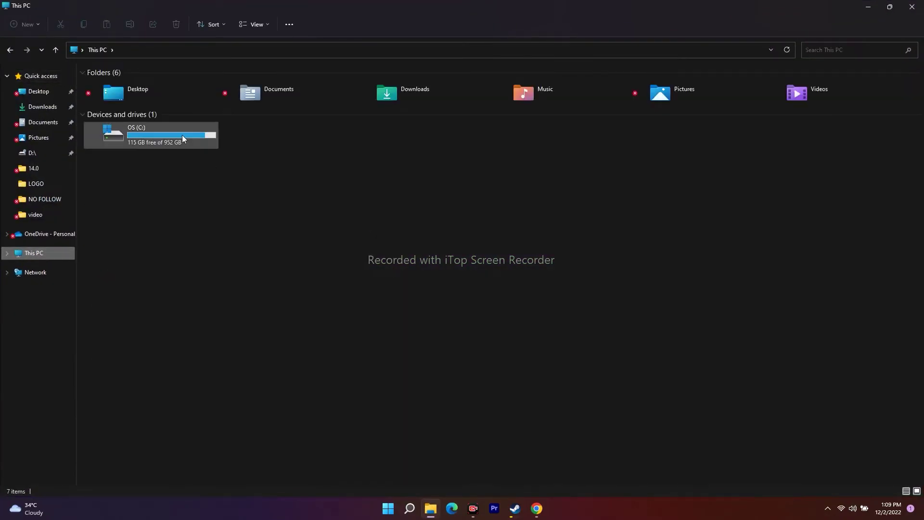
double_click(152, 132)
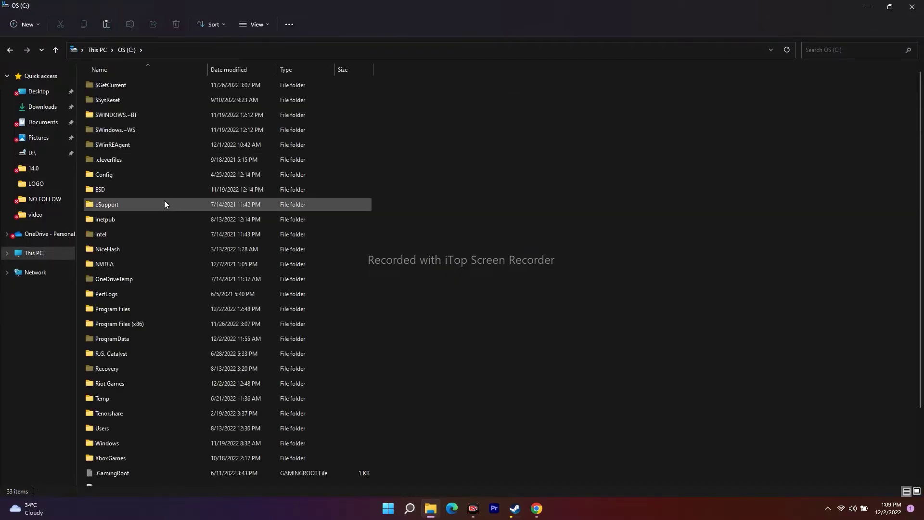
double_click(139, 323)
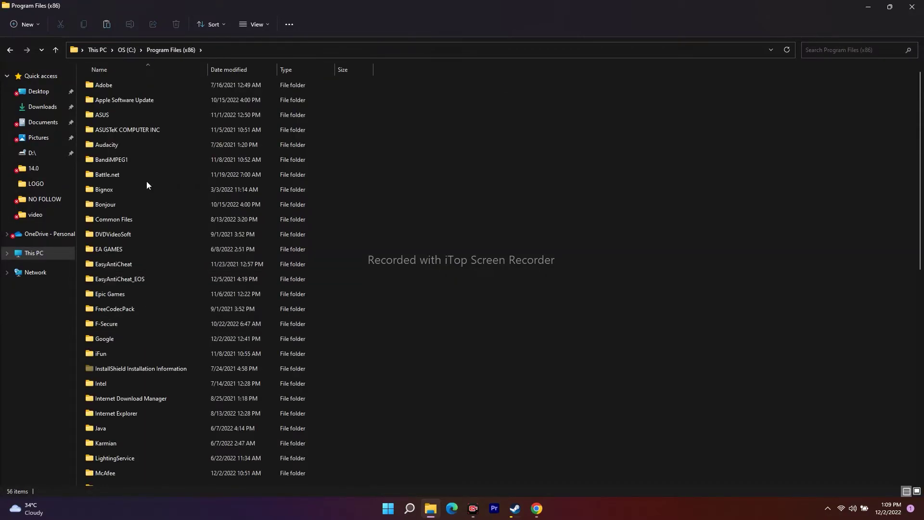
scroll(149, 180, down, 8)
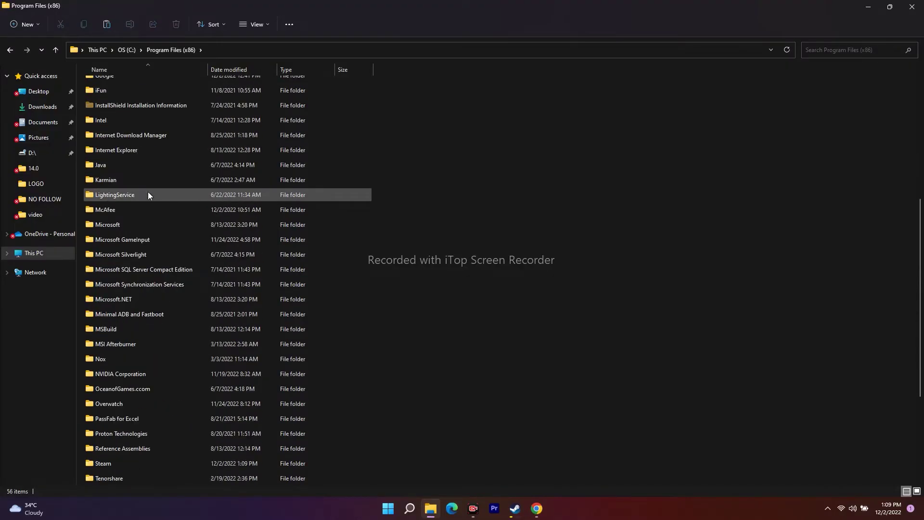
scroll(146, 193, down, 2)
double_click(117, 302)
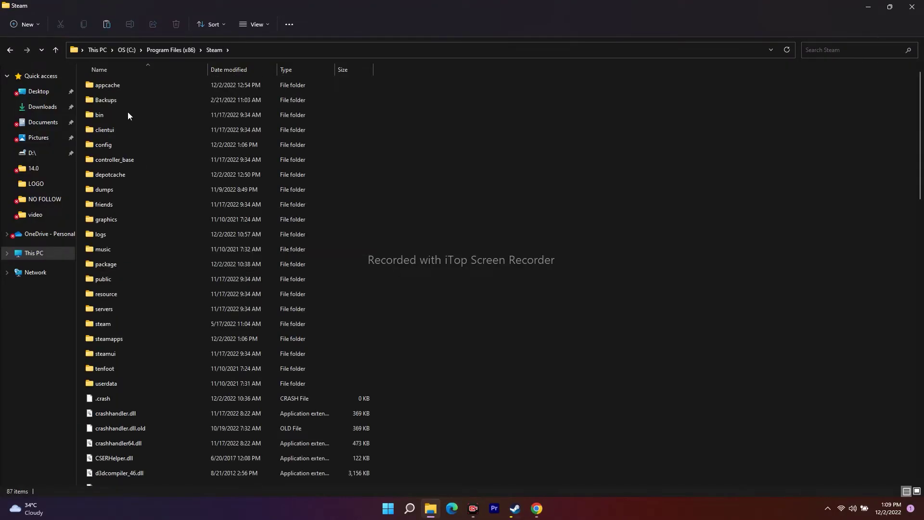
Go through steamapps, common and Excalibur to view the shadercache folder's files, and close the window
double_click(123, 338)
double_click(118, 88)
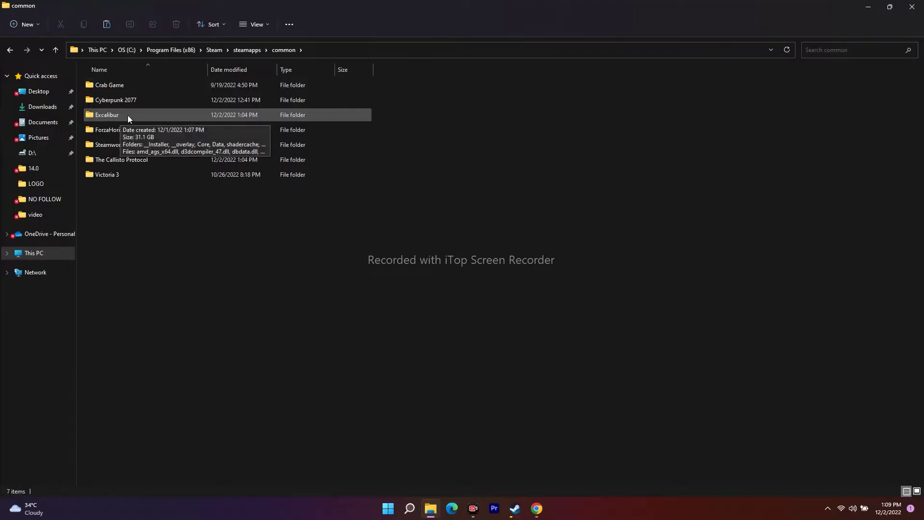
double_click(128, 114)
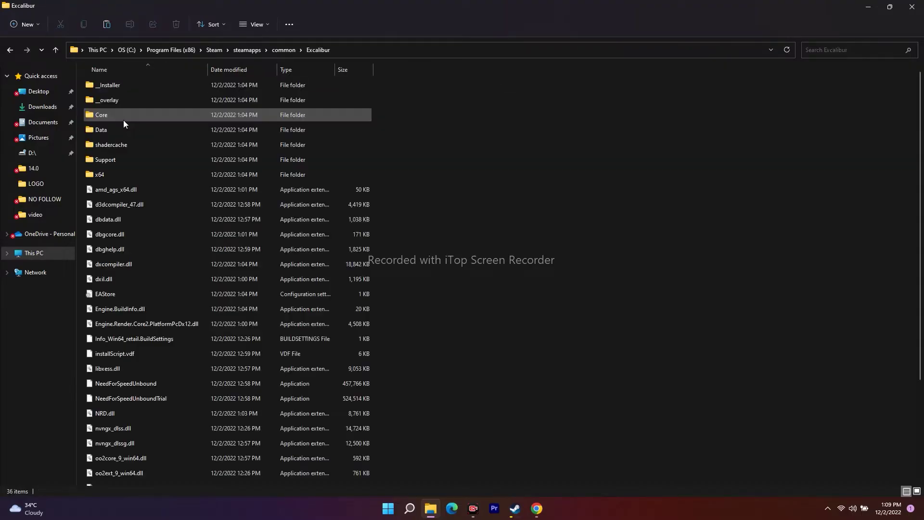
double_click(118, 145)
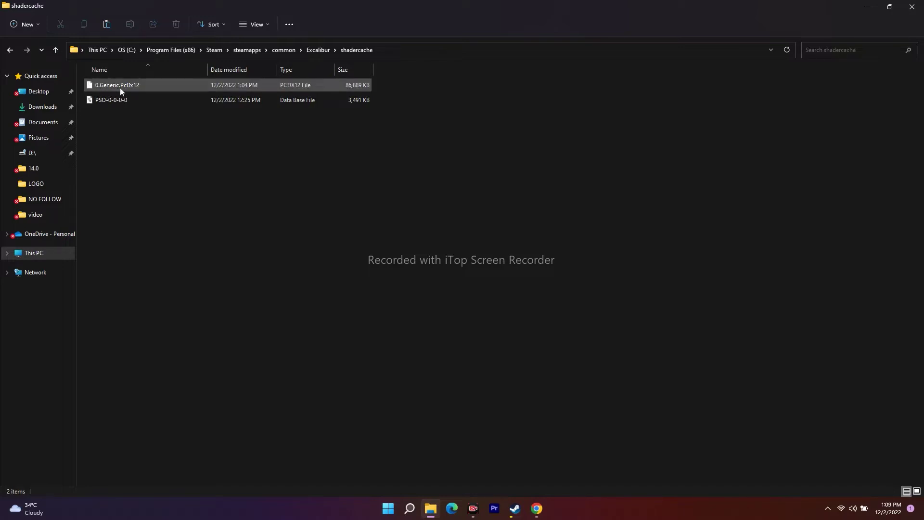
click(10, 49)
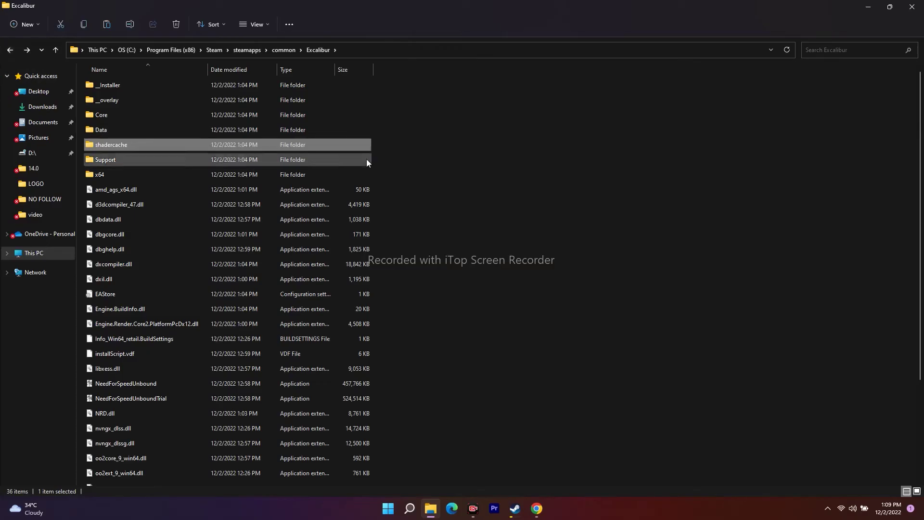
click(918, 7)
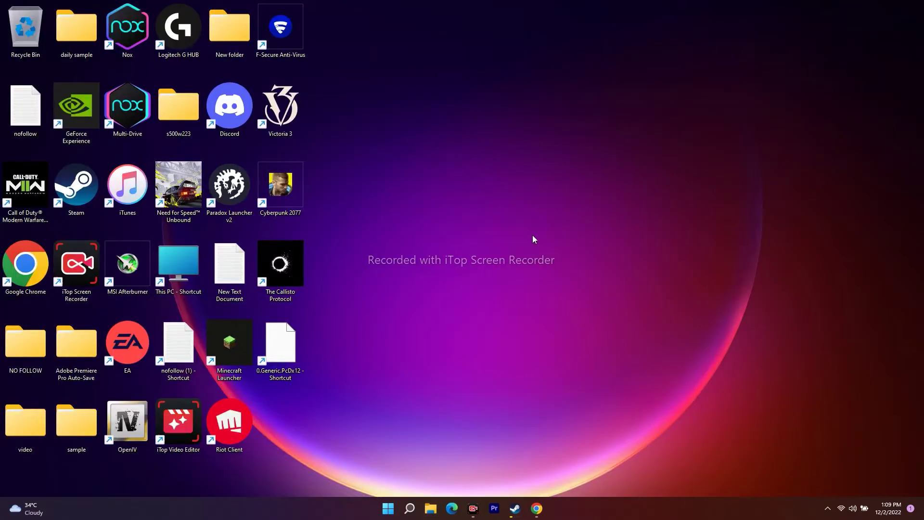
click(515, 509)
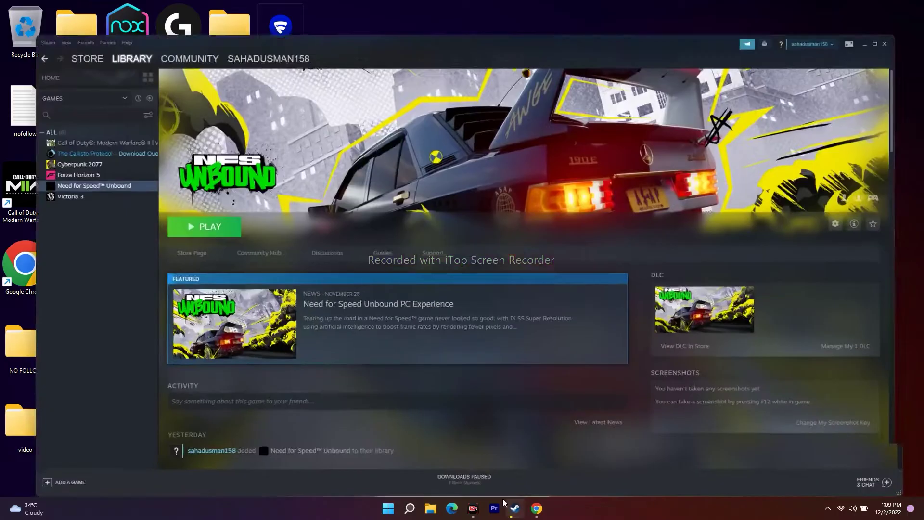
click(890, 11)
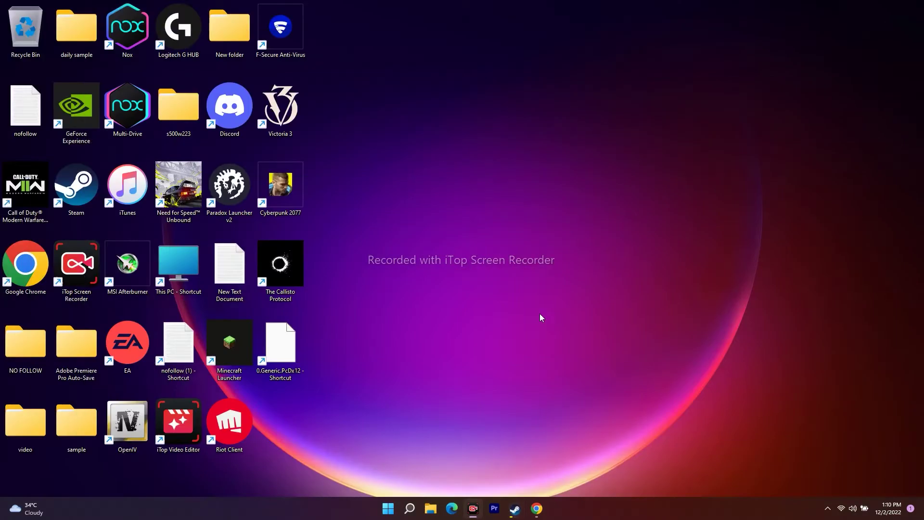
Open the Documents folder from This PC and pick out the Need for Speed Heat folder
click(430, 508)
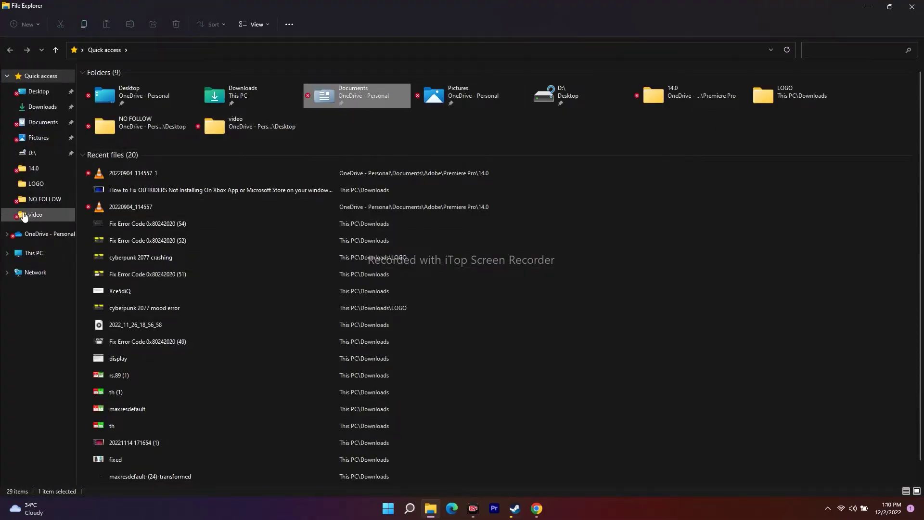
click(39, 253)
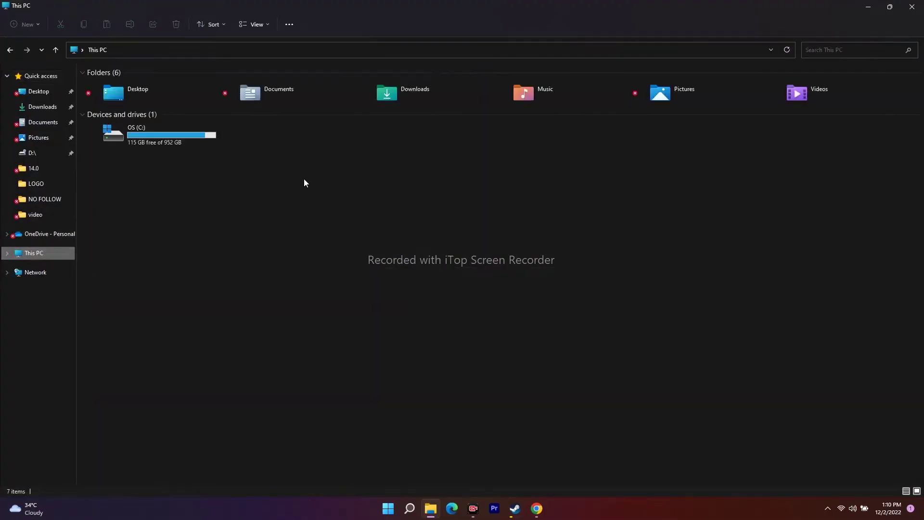
double_click(292, 91)
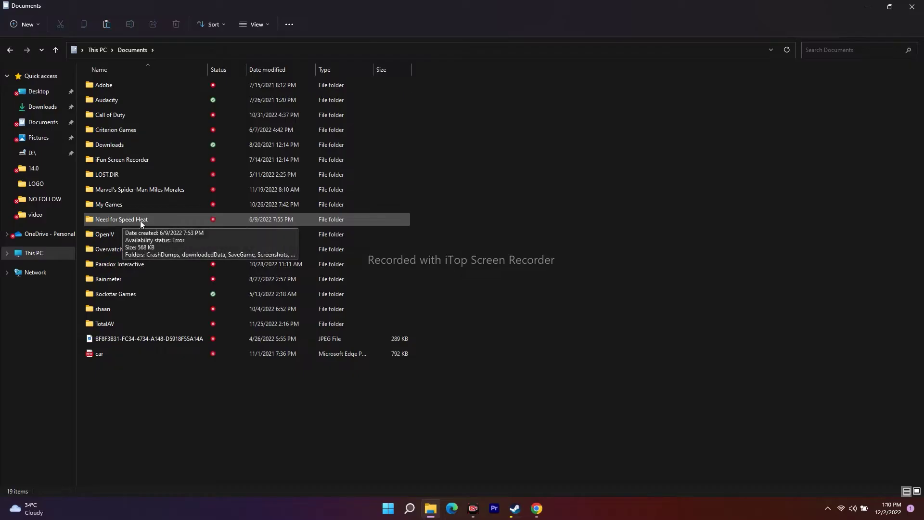
click(141, 220)
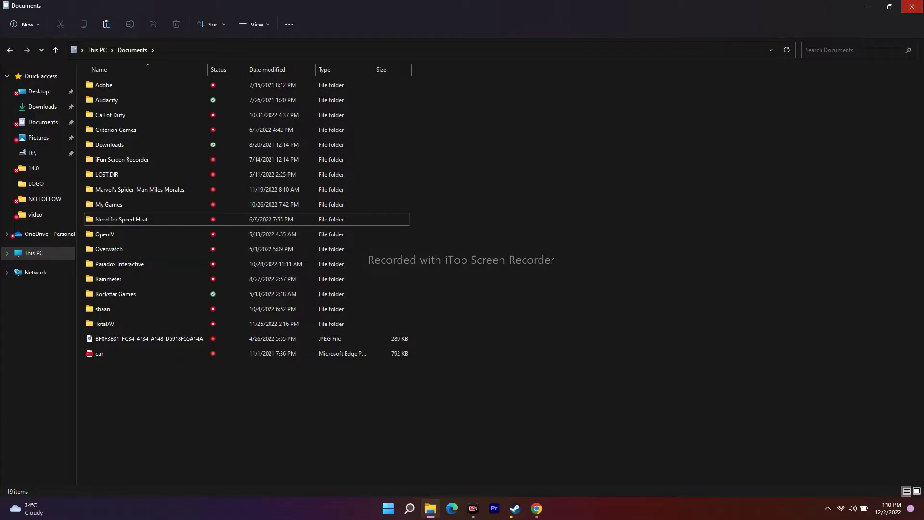
Close the Documents window, and check the EA app and Steam's Need for Speed Unbound page, minimizing each
click(919, 7)
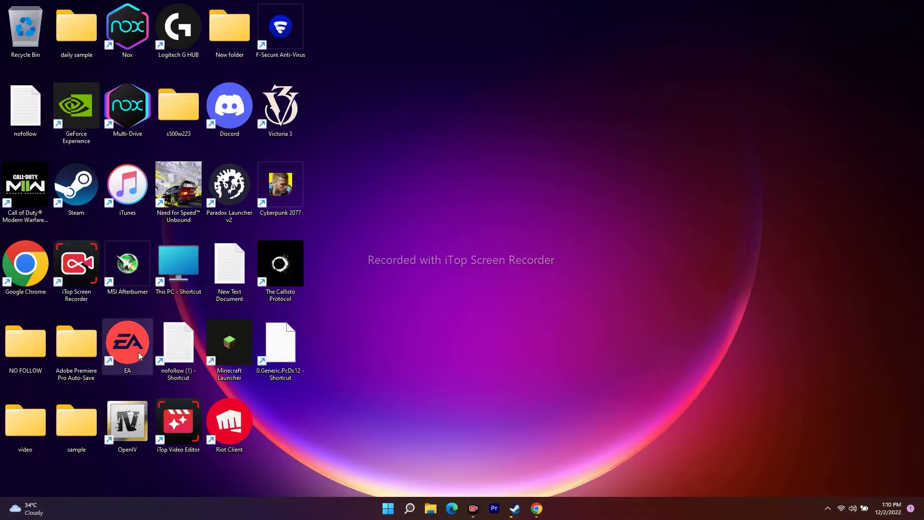
double_click(123, 345)
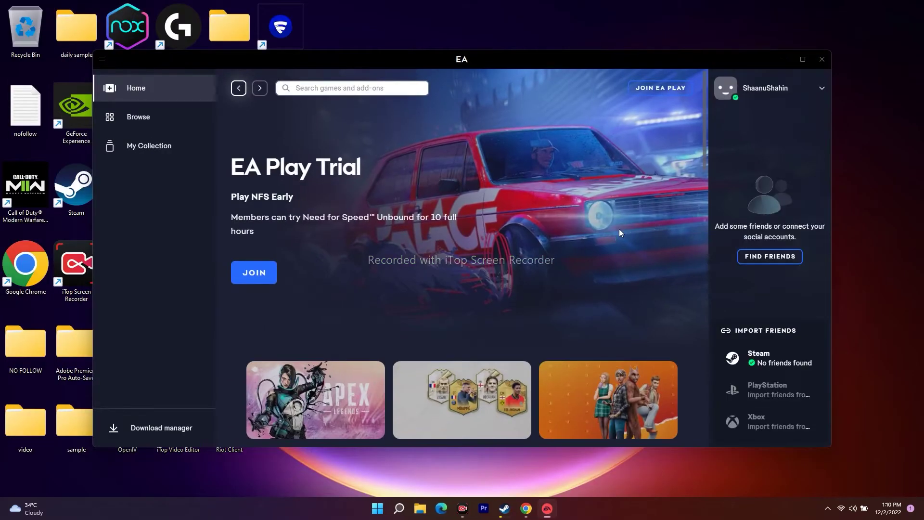
click(783, 60)
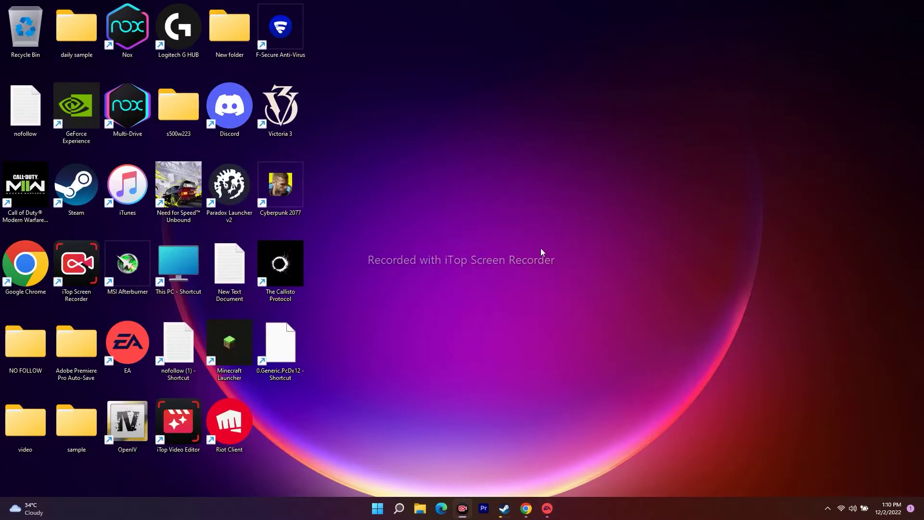
click(503, 511)
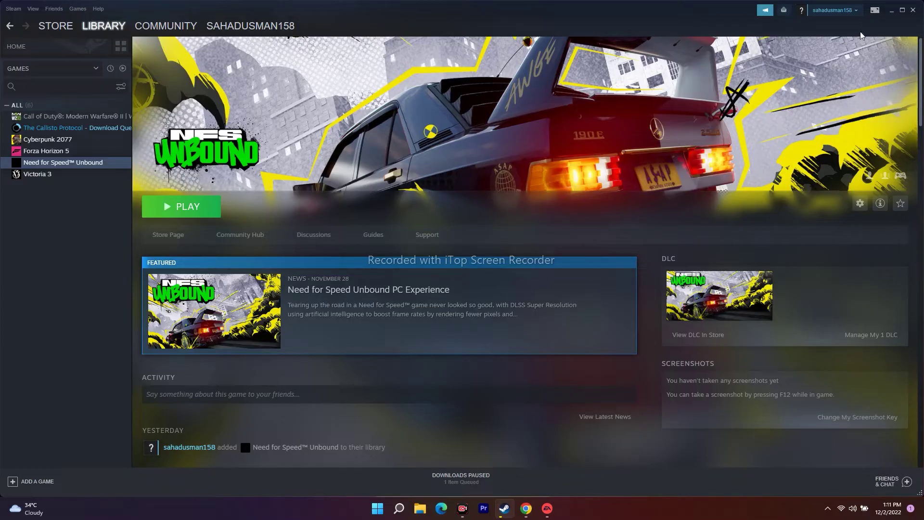
click(893, 10)
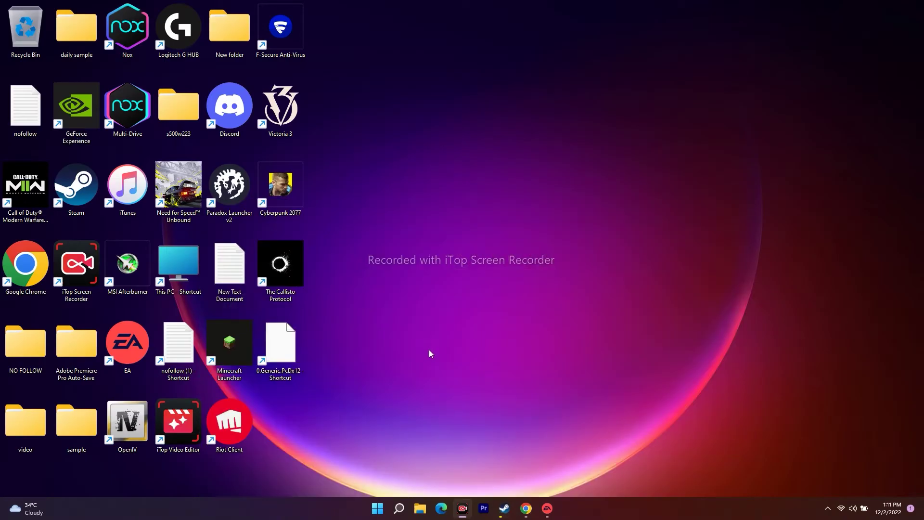
Open Control Panel and go to Windows Defender Firewall's list of apps allowed through the firewall
click(399, 508)
click(346, 236)
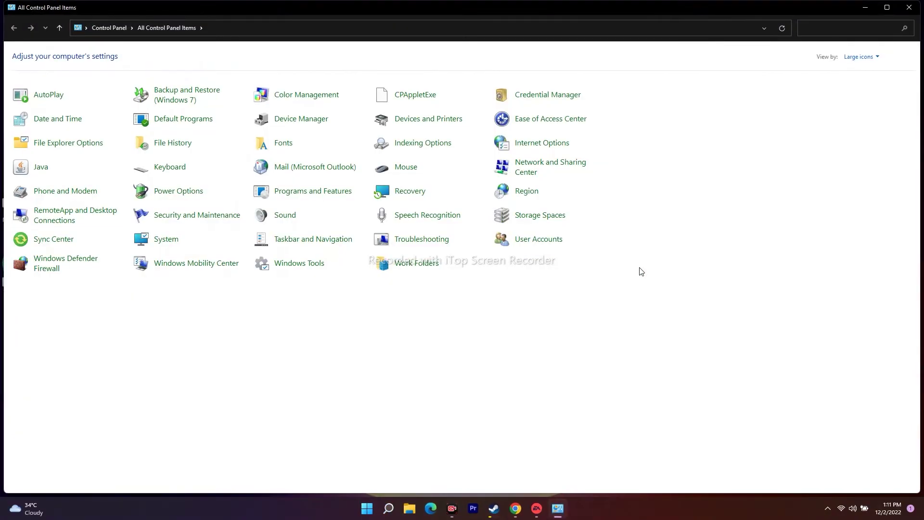
click(56, 262)
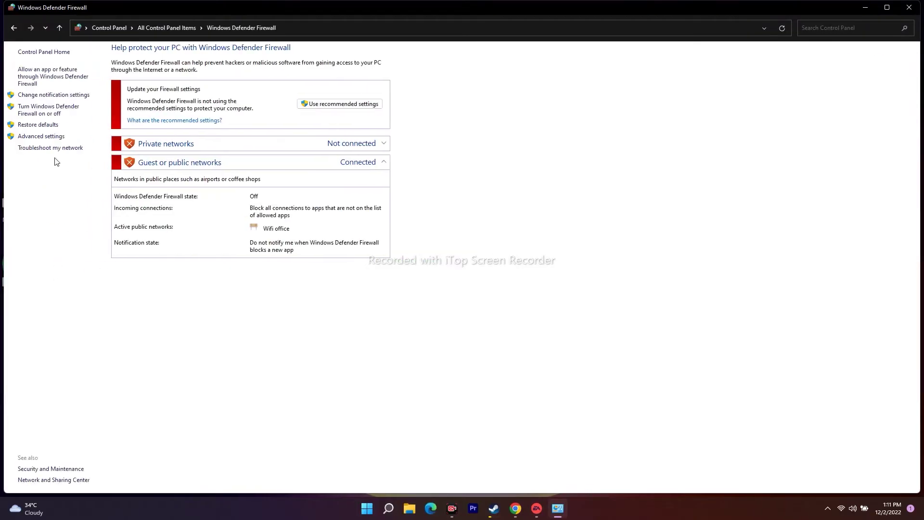
click(57, 77)
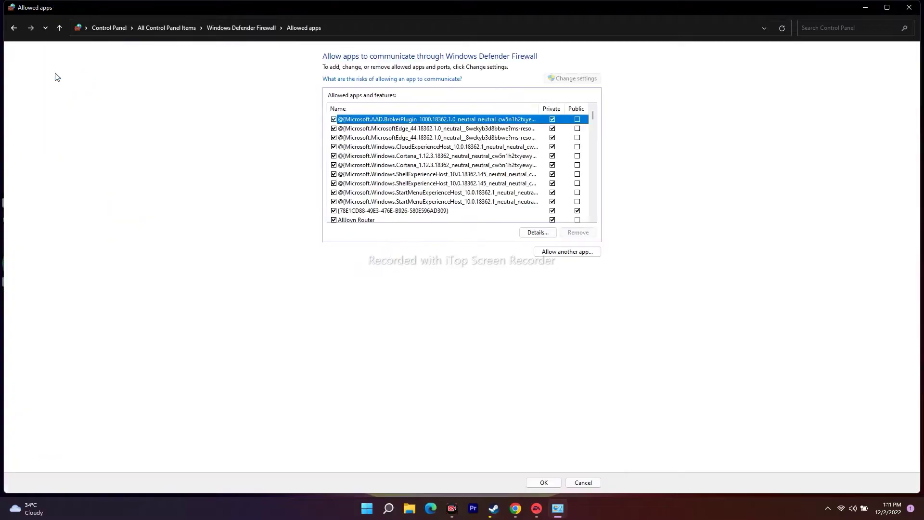
Look through the allowed apps and features list for a Need for Speed Unbound entry
scroll(448, 158, down, 8)
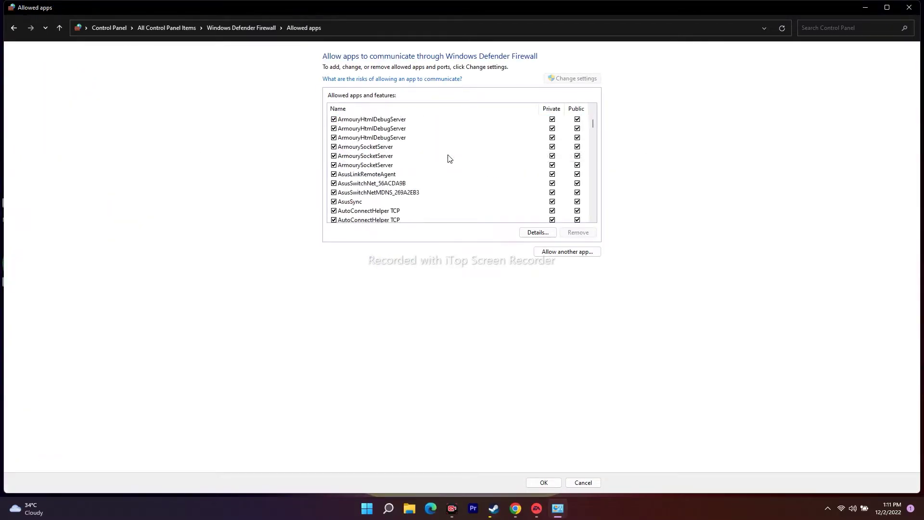
scroll(448, 159, down, 13)
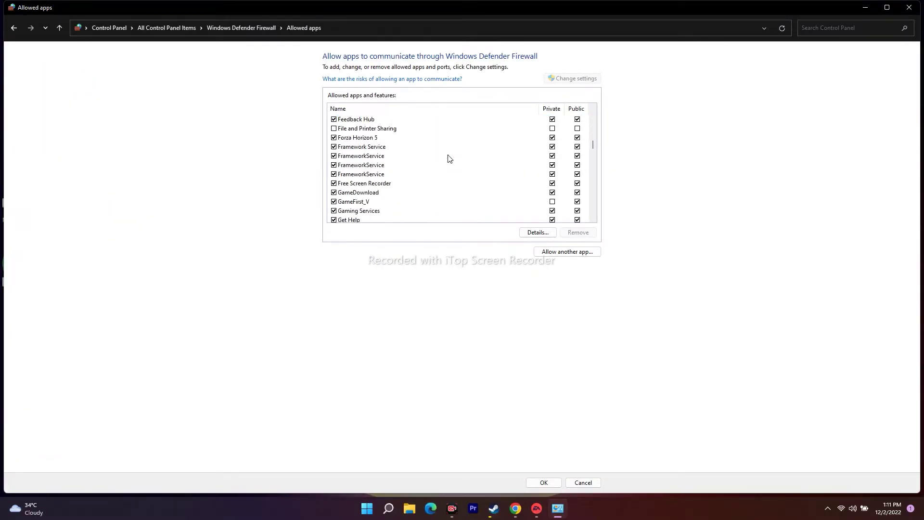
scroll(448, 159, down, 10)
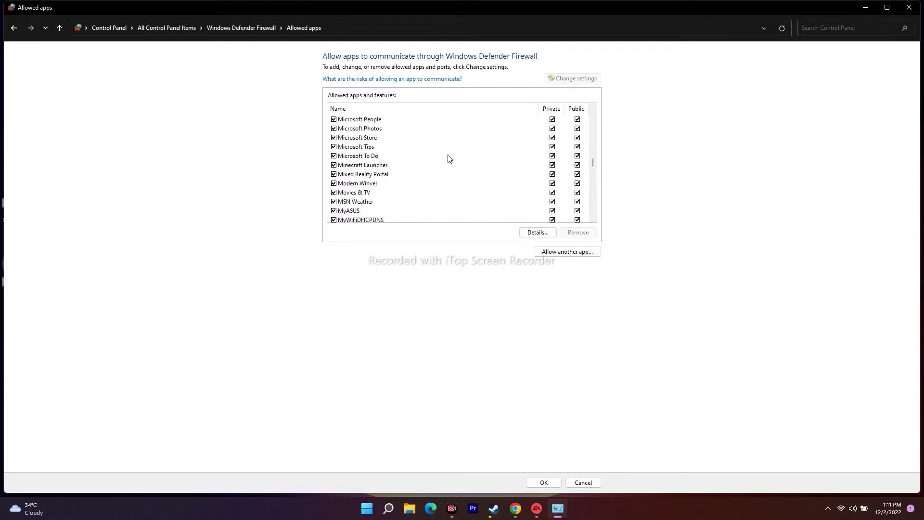
scroll(448, 159, down, 2)
scroll(449, 158, up, 1)
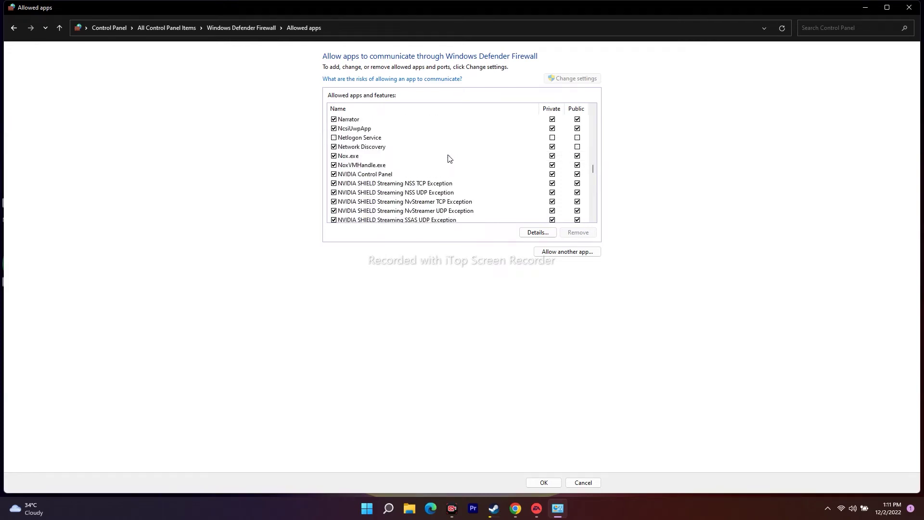
scroll(381, 155, up, 1)
scroll(376, 155, down, 4)
scroll(370, 169, up, 1)
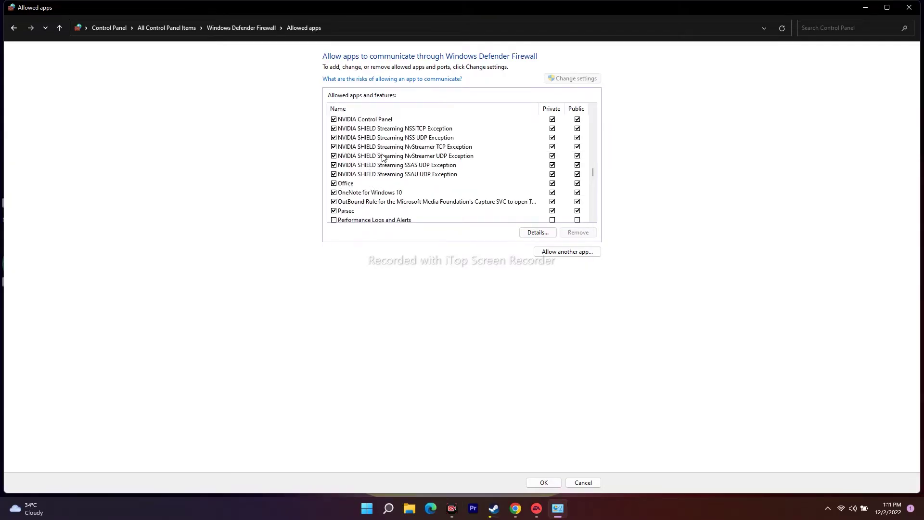
scroll(385, 158, up, 5)
scroll(385, 158, up, 20)
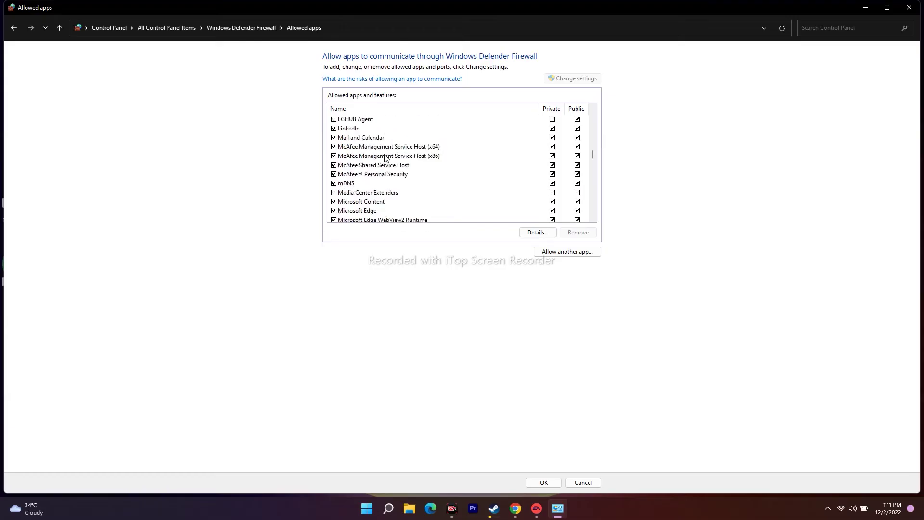
Start allowing another app through the firewall and browse to Program Files (x86) on drive C
click(561, 254)
click(528, 299)
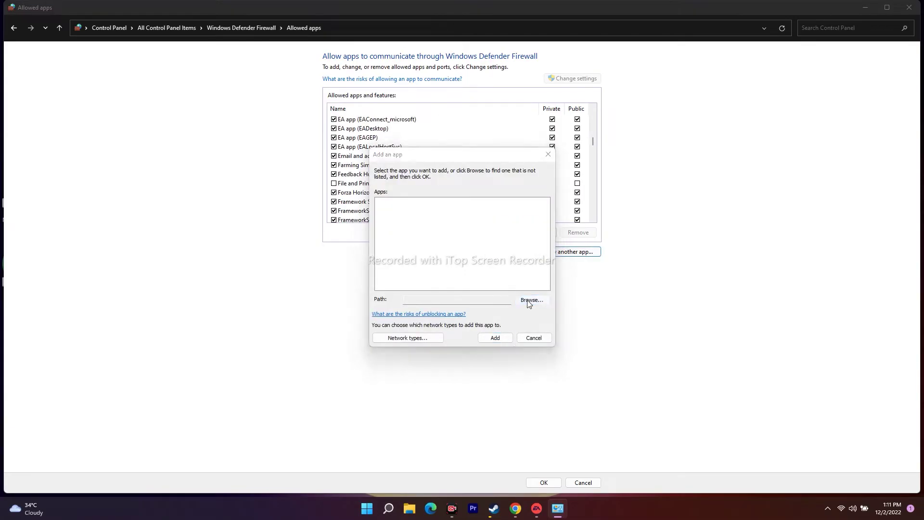
click(272, 259)
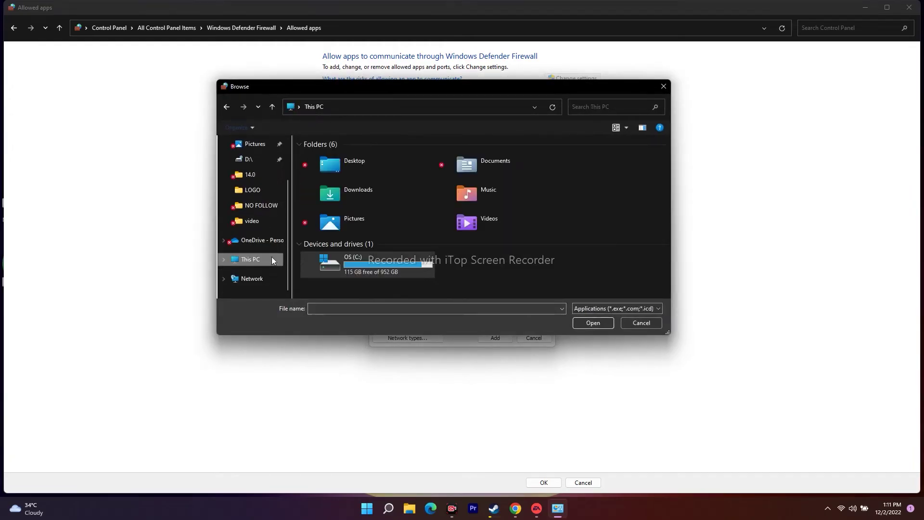
double_click(370, 263)
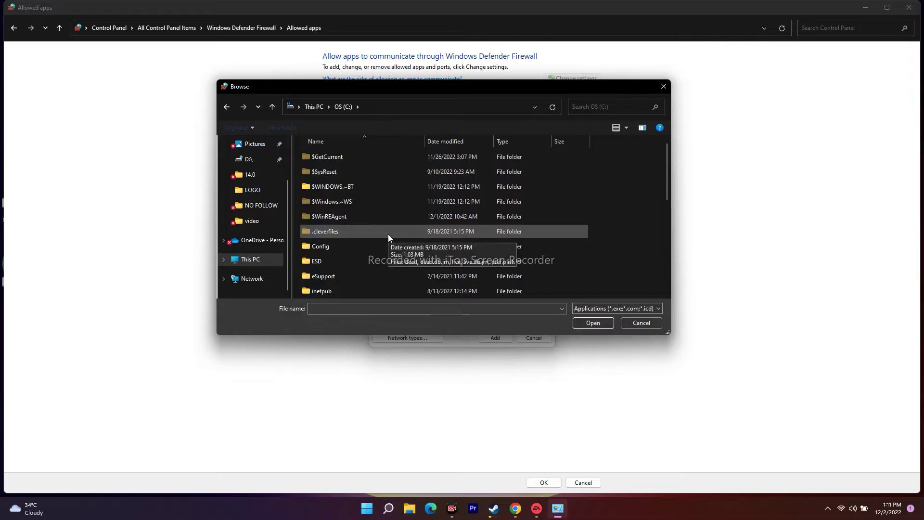
scroll(343, 200, down, 2)
scroll(343, 200, down, 2)
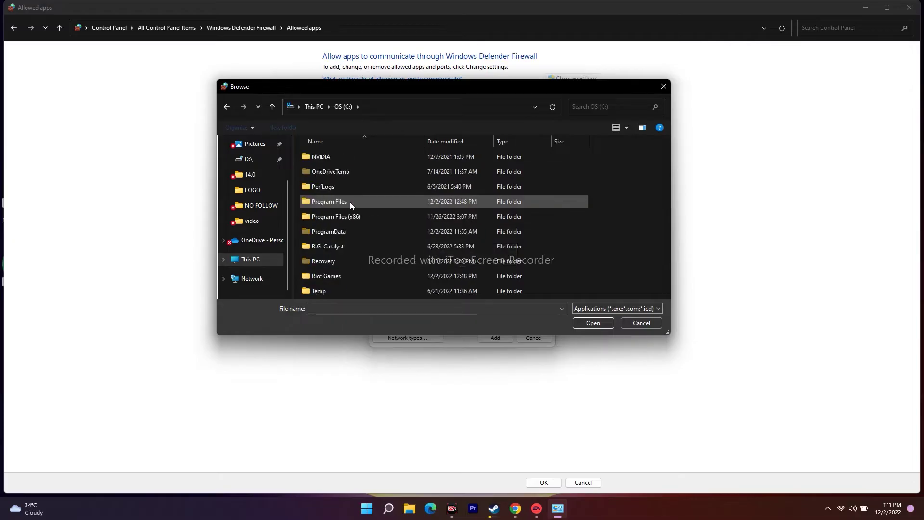
double_click(373, 217)
Browse for the app through Steam, steamapps and common to the Excalibur folder
scroll(365, 180, down, 4)
scroll(365, 180, down, 9)
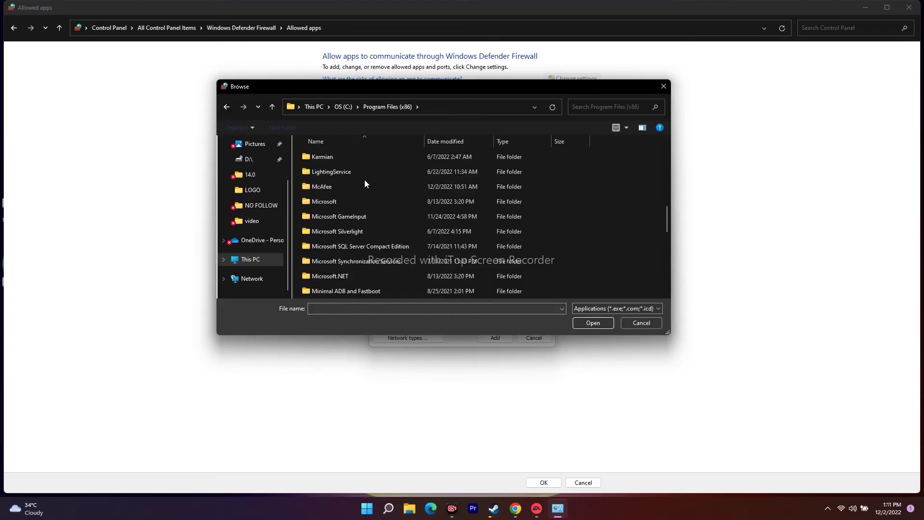
scroll(358, 201, down, 1)
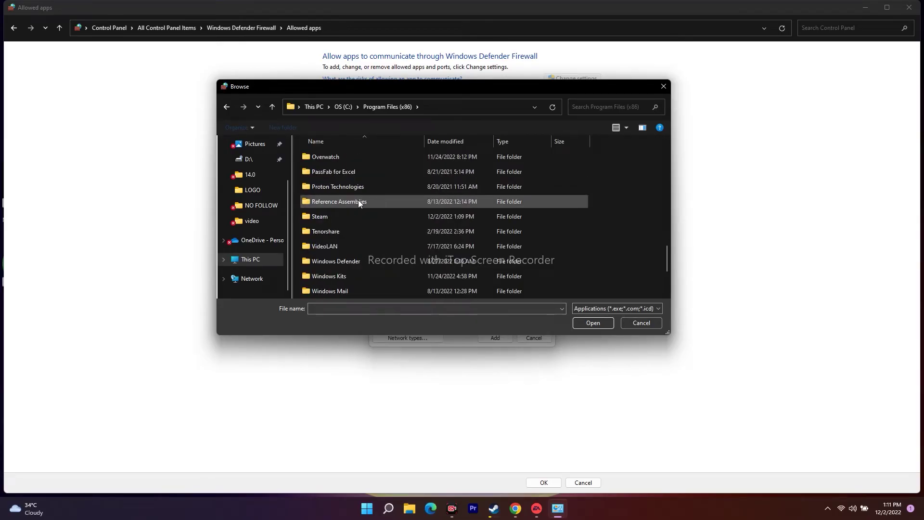
double_click(336, 217)
scroll(351, 208, down, 3)
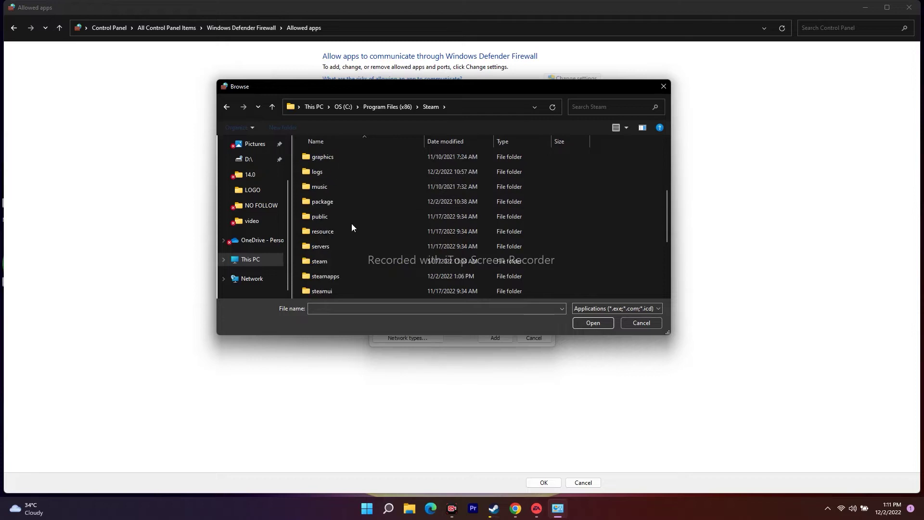
double_click(344, 277)
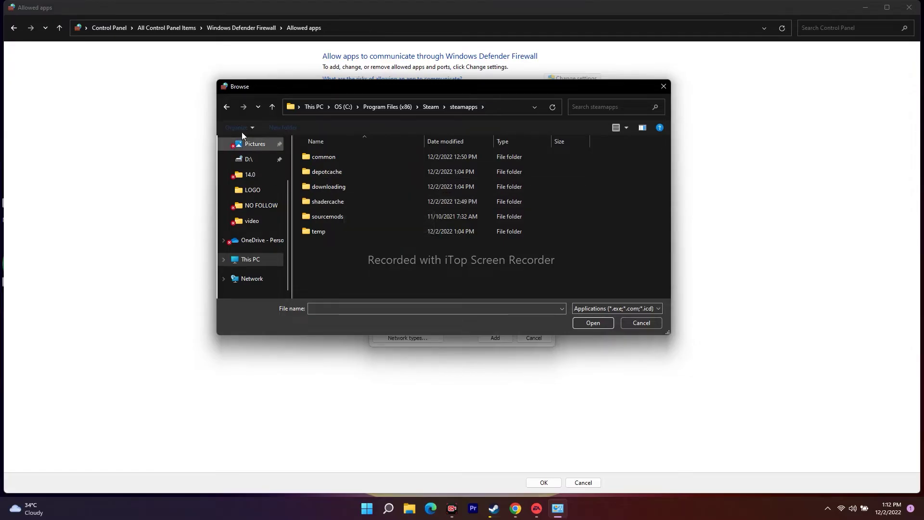
click(226, 106)
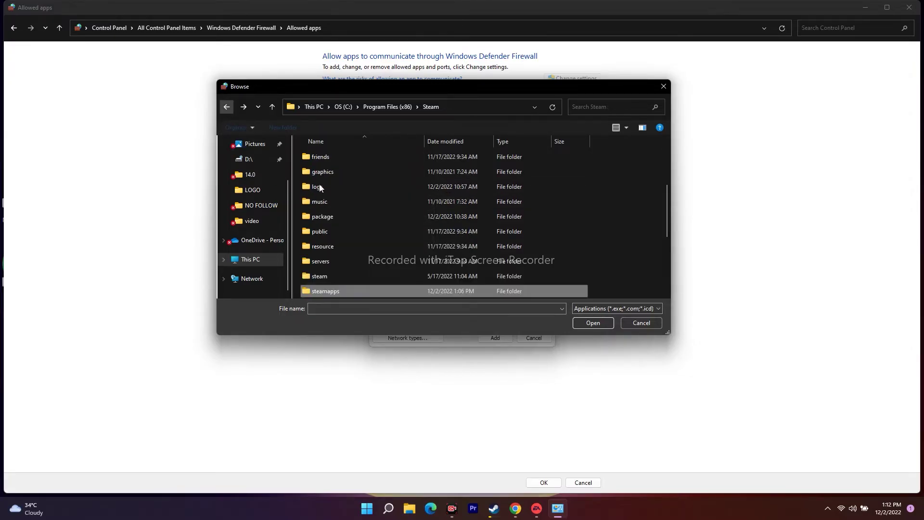
double_click(336, 291)
double_click(341, 157)
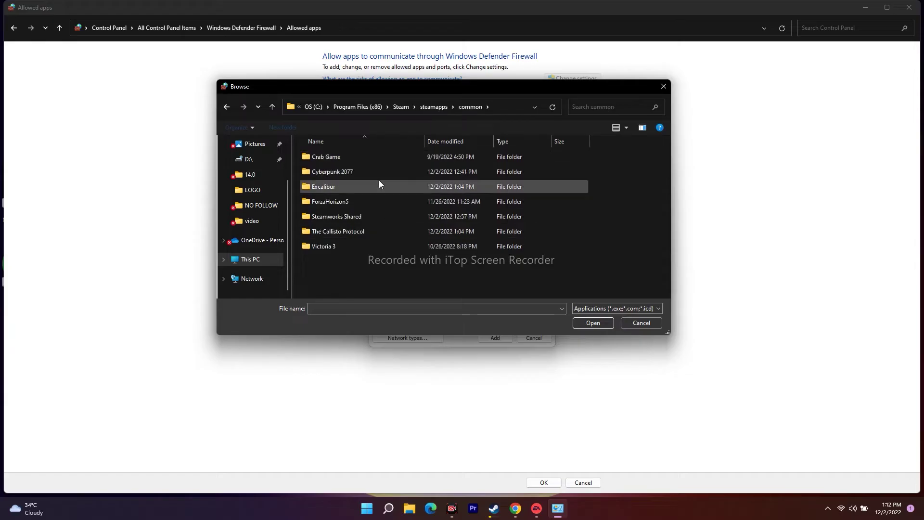
double_click(335, 186)
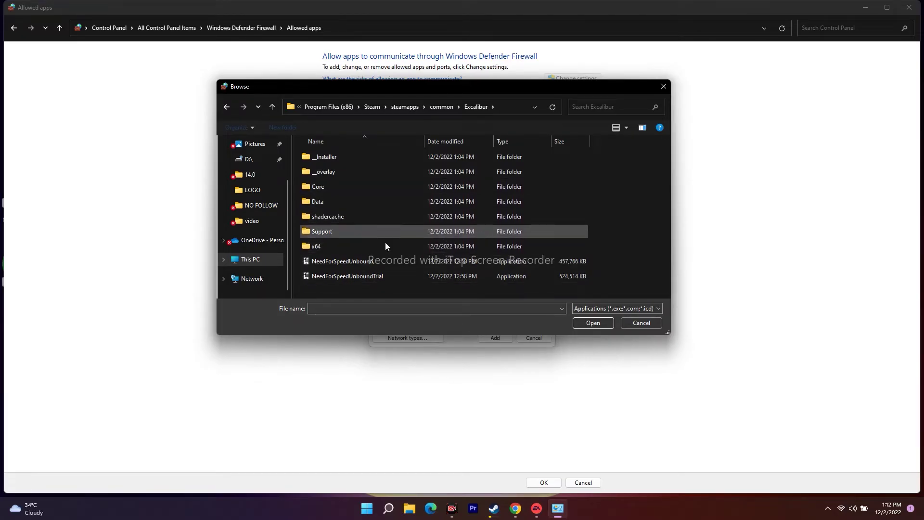
Check the x64, shadercache and __Installer folders for applications, returning to the Excalibur folder
double_click(319, 248)
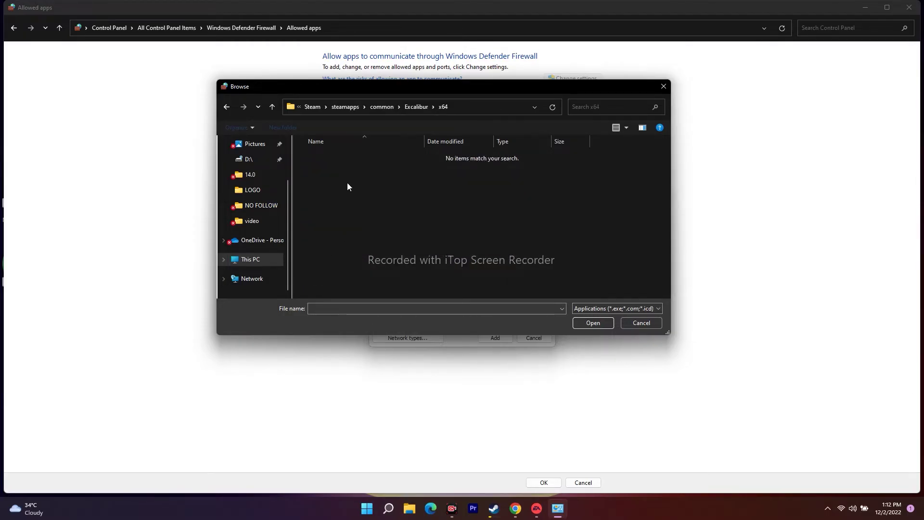
click(226, 106)
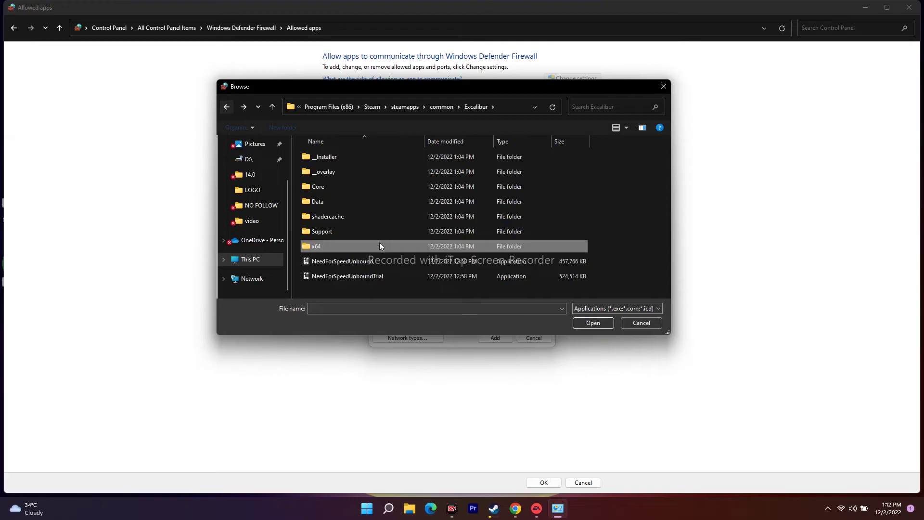
double_click(332, 217)
key(alt+Left)
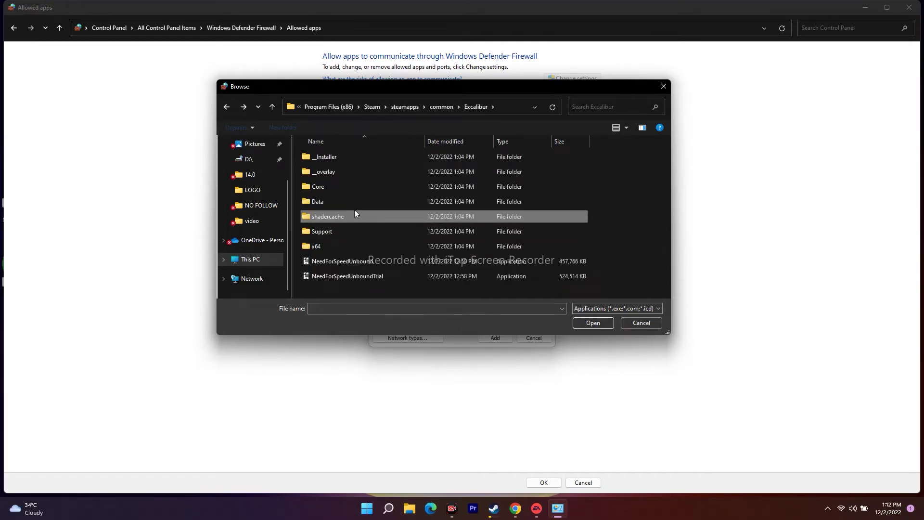
click(351, 155)
double_click(351, 155)
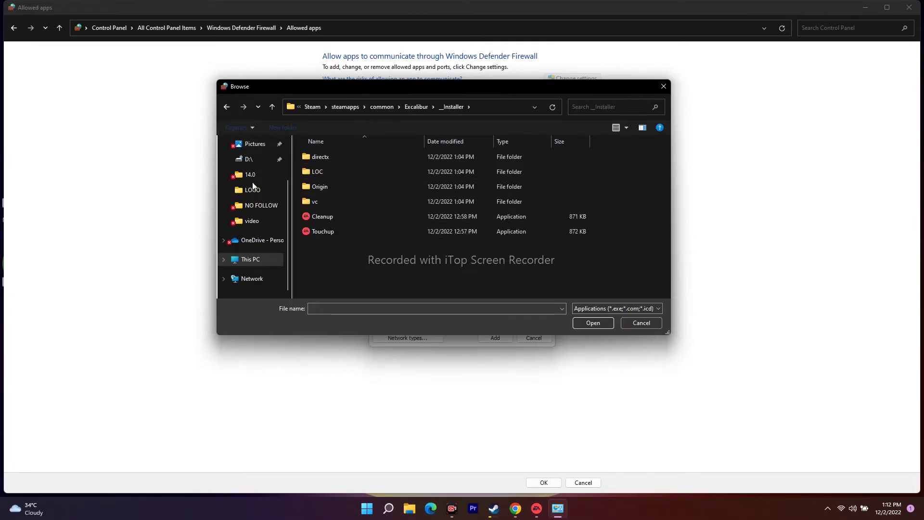
click(226, 106)
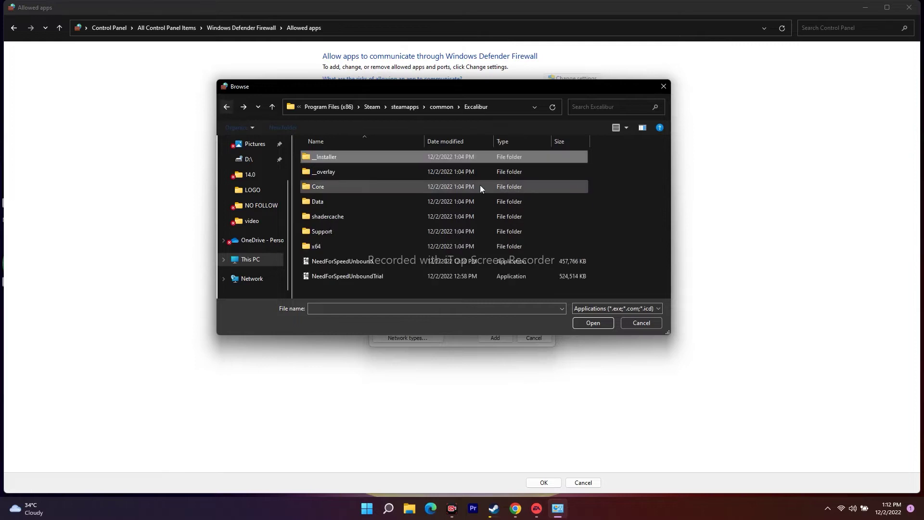
Cancel adding an app, check the allowed apps list again and close the Control Panel window
click(635, 322)
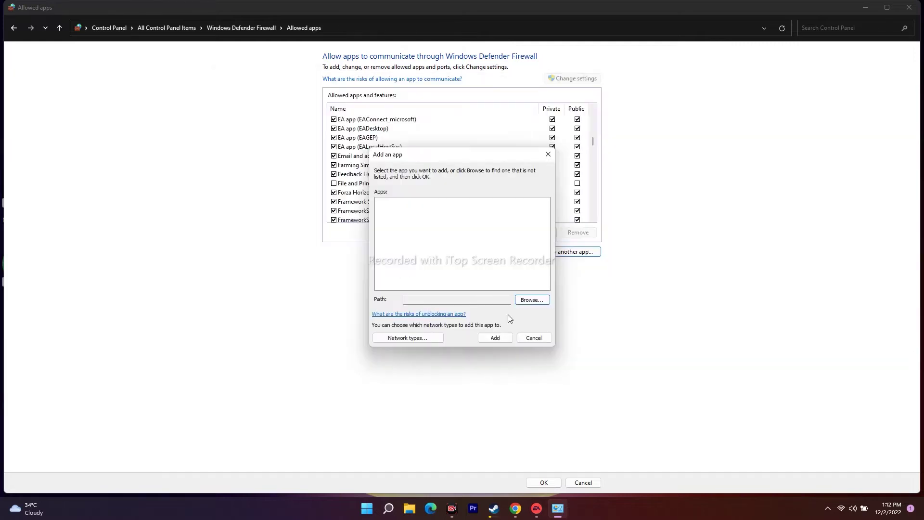
click(533, 338)
scroll(361, 149, down, 2)
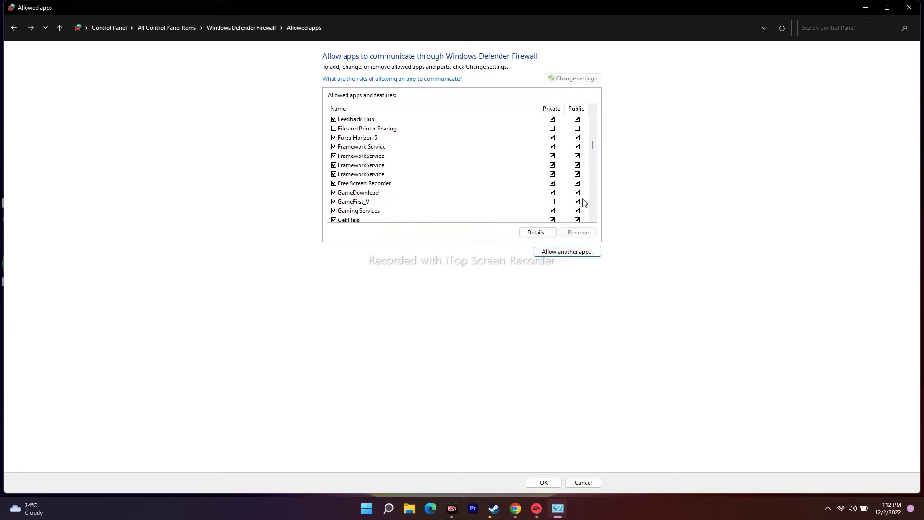
scroll(385, 178, down, 4)
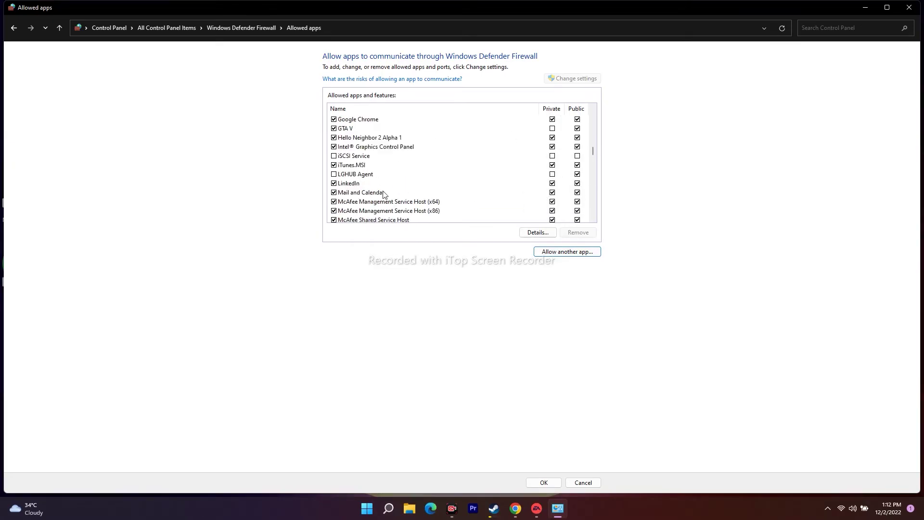
click(908, 9)
Switch to Need for Speed Unbound's page in Steam and bring up the EA app window over it
click(505, 508)
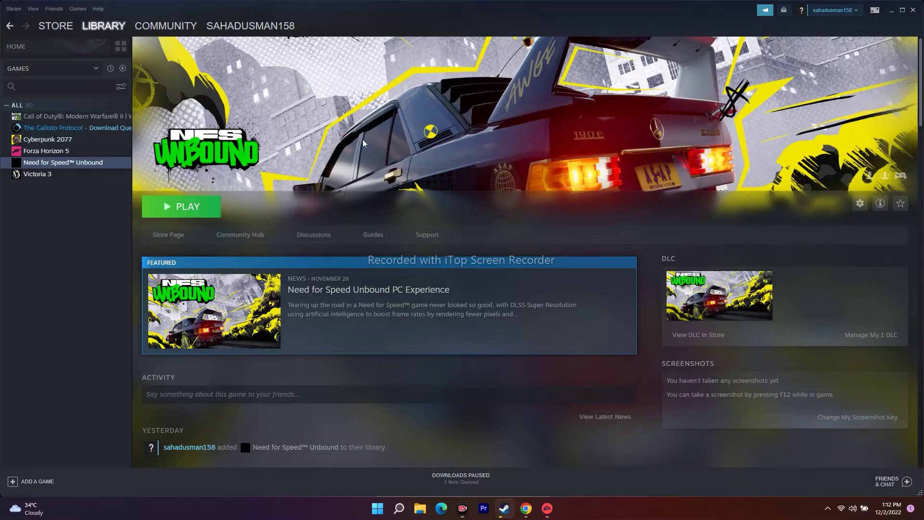
click(547, 508)
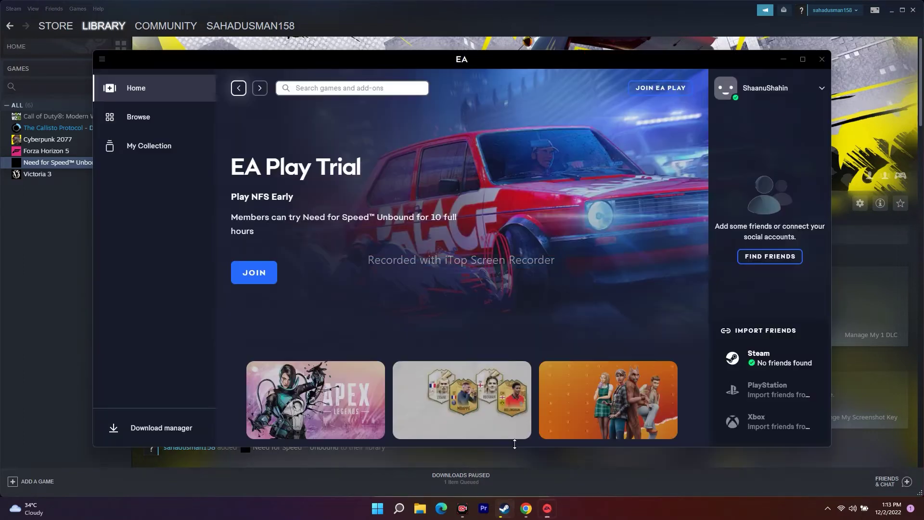
Close the EA app window, minimize Steam and switch to Chrome
click(822, 59)
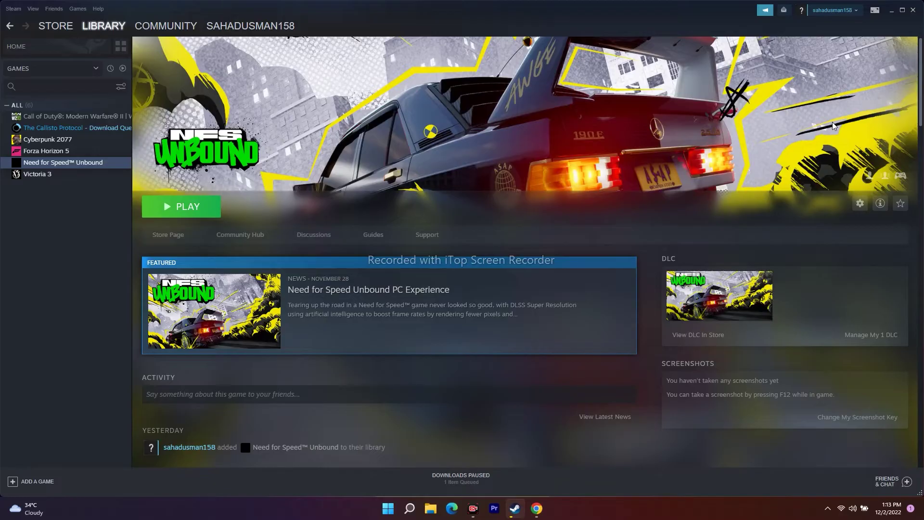
click(891, 10)
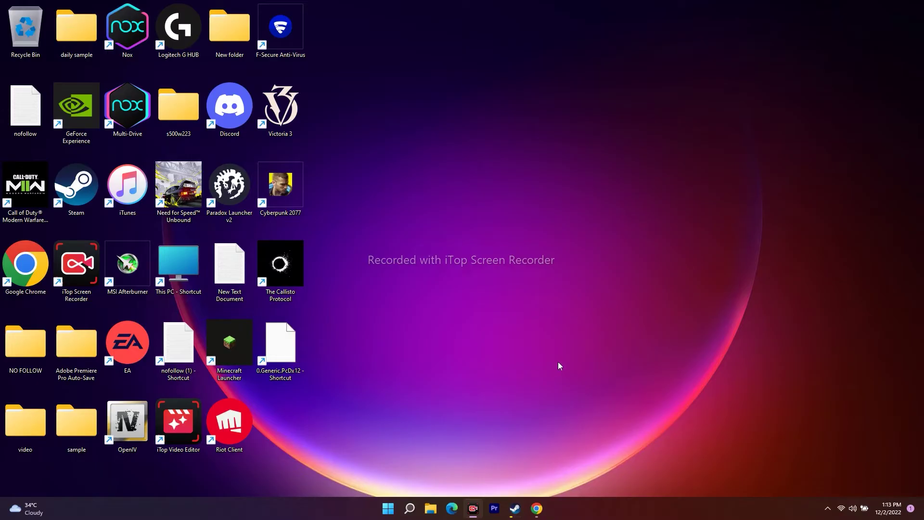
click(537, 508)
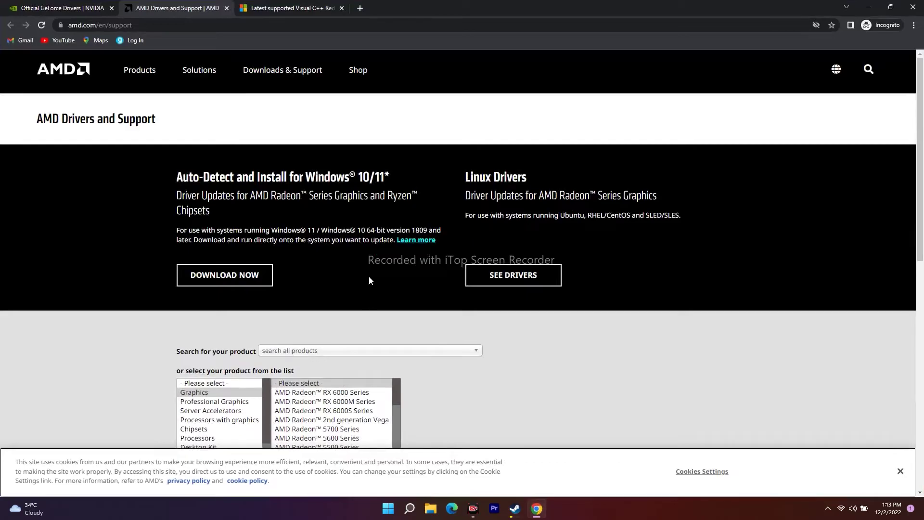
Go to the open GeForce Drivers page, allow NVIDIA's push notifications and accept its cookies
click(11, 4)
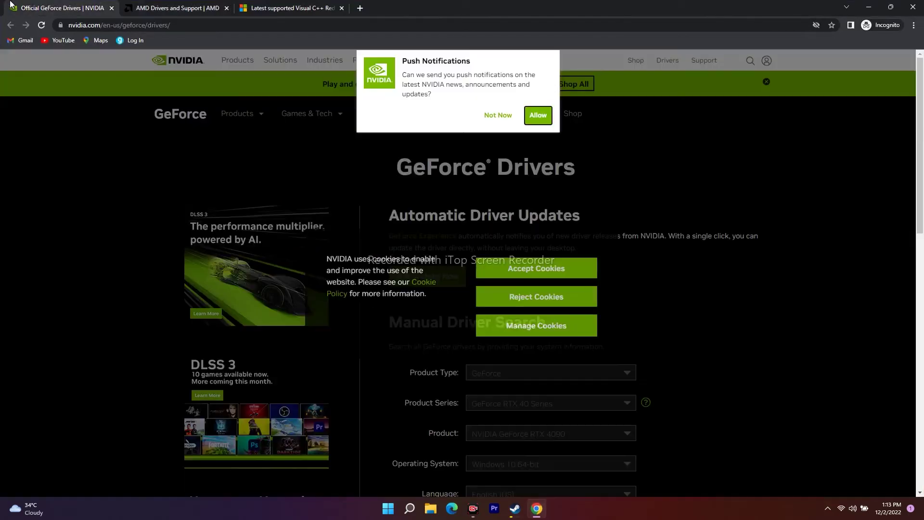
click(547, 121)
click(589, 268)
scroll(857, 258, down, 1)
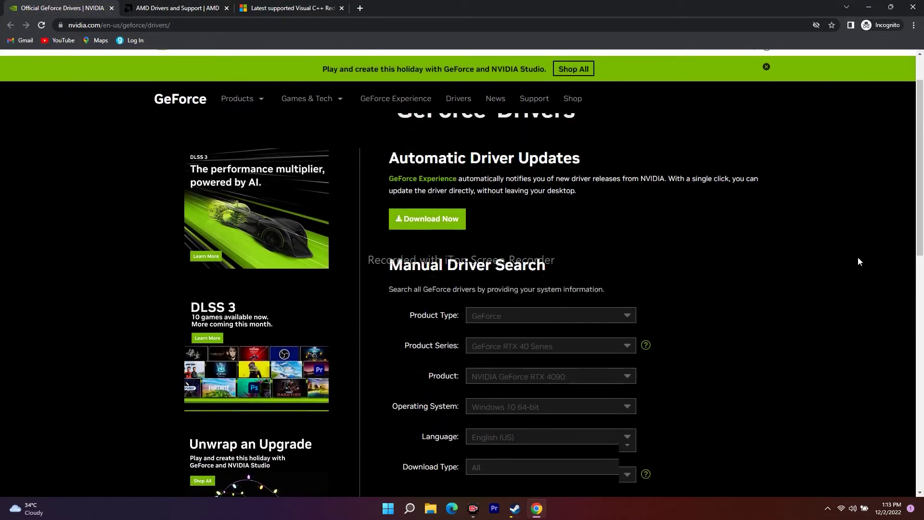
scroll(860, 261, up, 1)
Look over the already open AMD Drivers and Support page
click(193, 6)
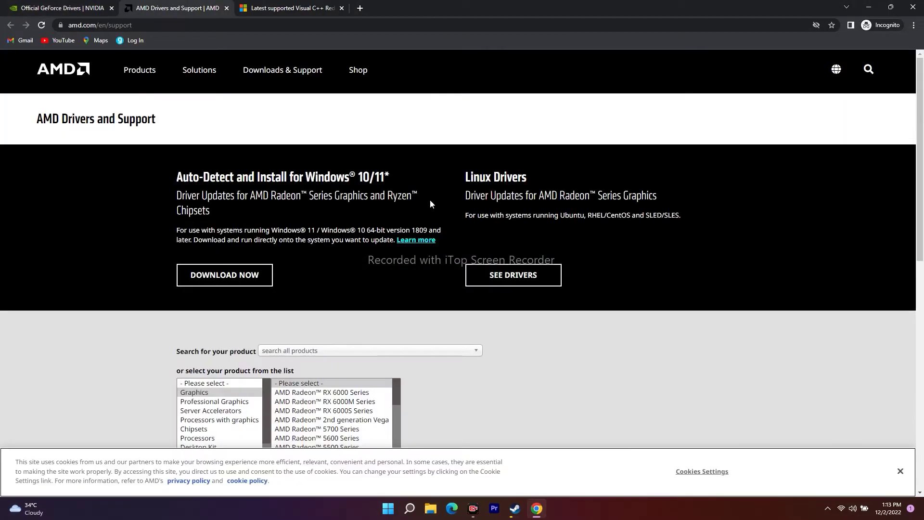
scroll(745, 258, down, 1)
scroll(738, 257, up, 1)
Return to NVIDIA's manual driver search, set the operating system to Windows 11 and run the search
click(29, 6)
scroll(782, 271, down, 3)
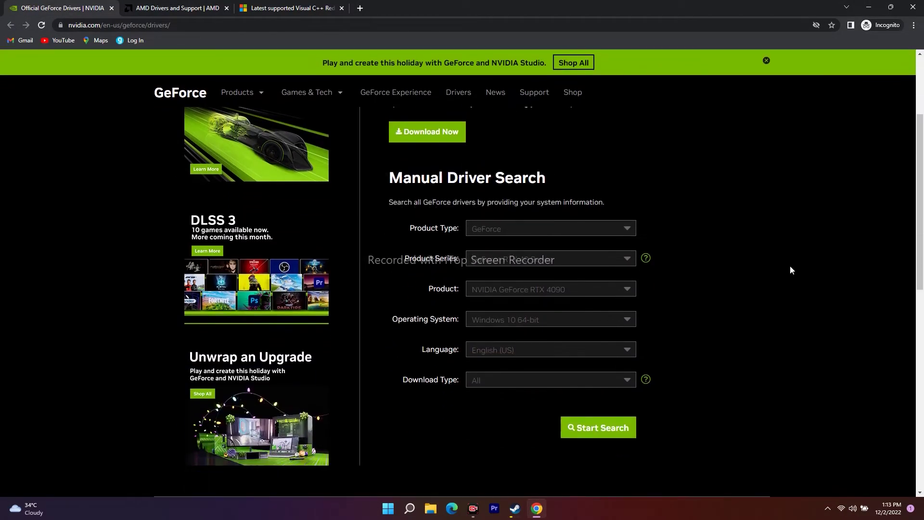
scroll(458, 182, down, 1)
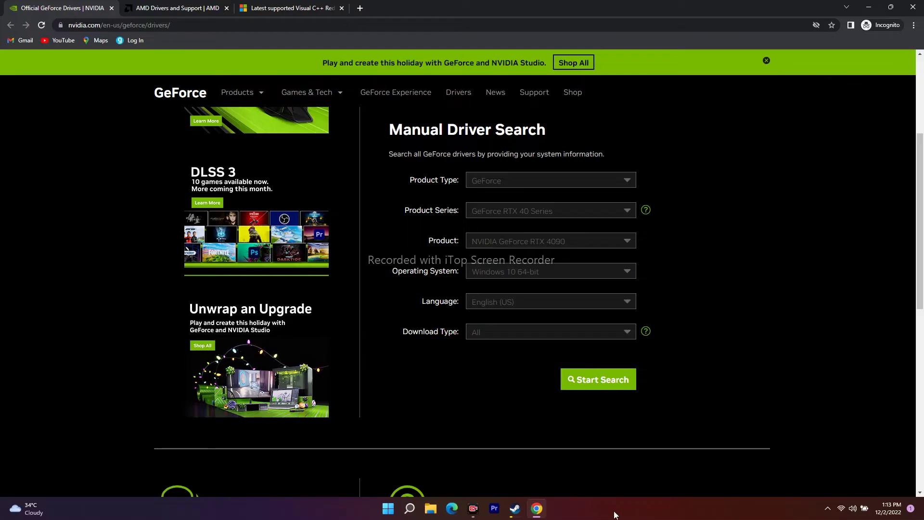
click(501, 273)
click(505, 301)
scroll(766, 315, down, 2)
scroll(767, 315, up, 2)
click(600, 385)
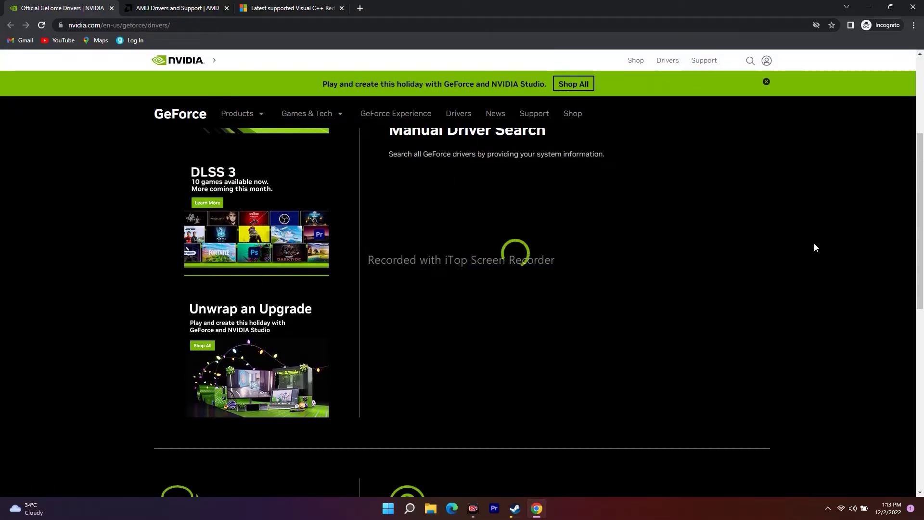
Open the GeForce Game Ready Driver 527.37 from the driver results, check its details and download it
scroll(800, 207, down, 8)
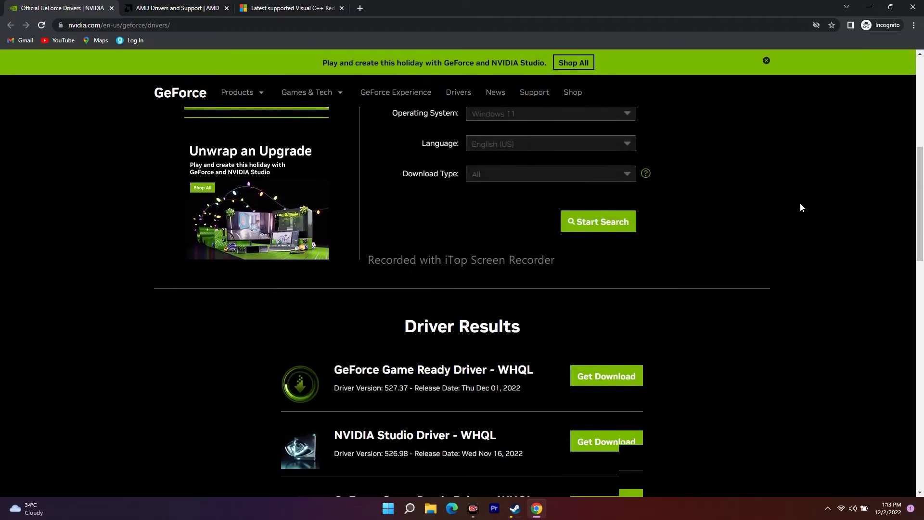
scroll(386, 207, up, 1)
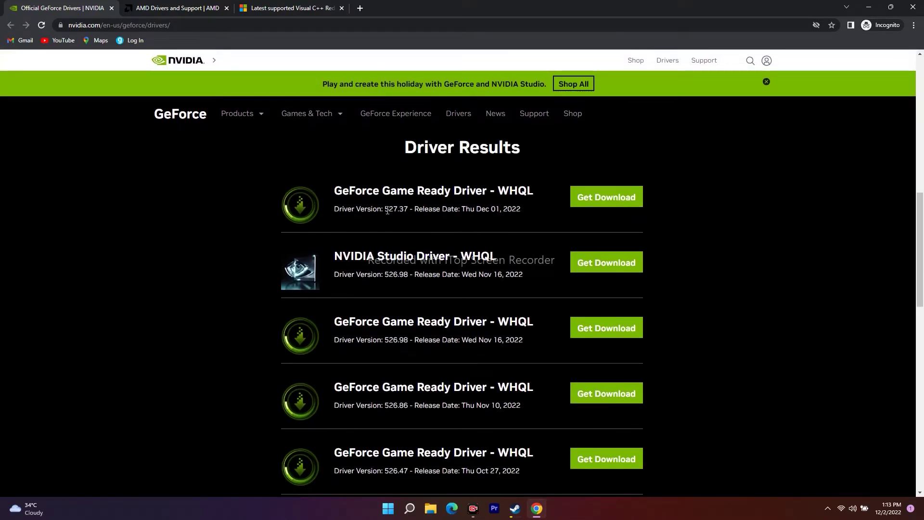
drag(386, 208, 408, 211)
drag(465, 216, 497, 214)
click(494, 213)
click(605, 198)
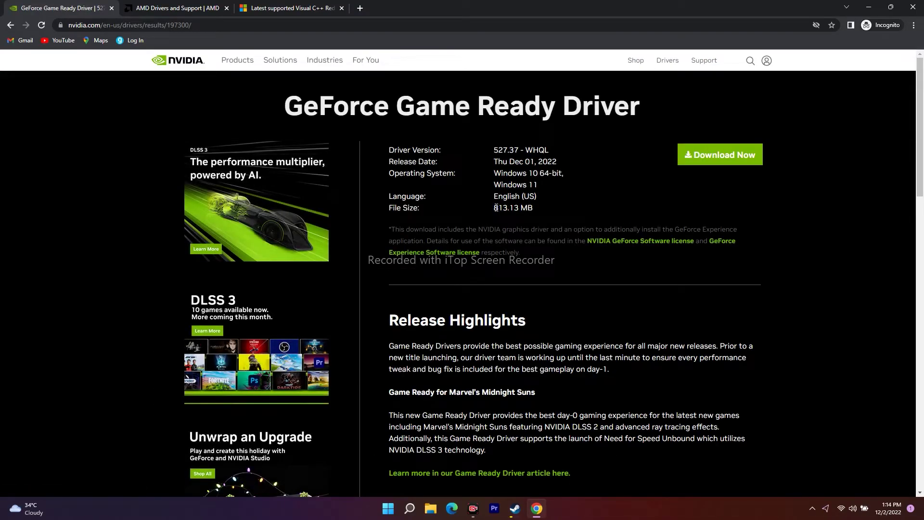
drag(493, 208, 529, 207)
click(680, 161)
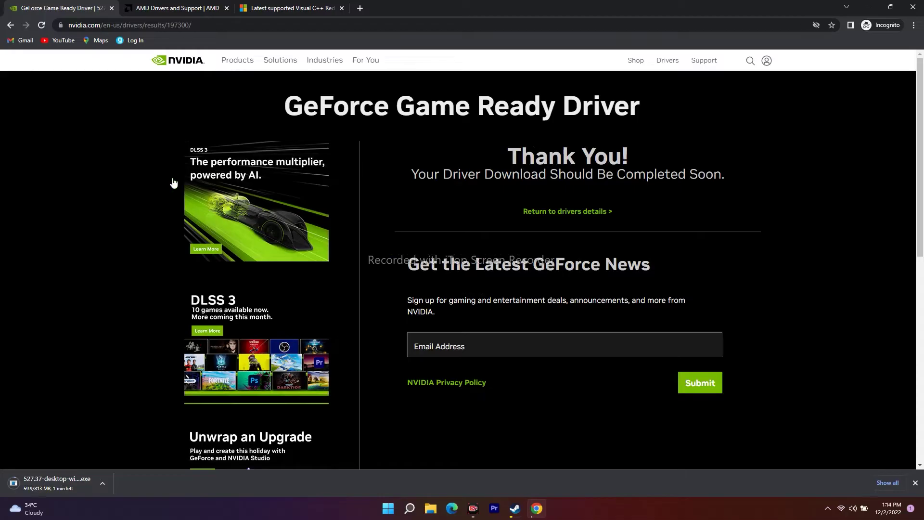
Submit the AMD driver selection for Graphics, AMD Radeon RX 6000M Series and AMD Radeon RX 6700M
click(149, 8)
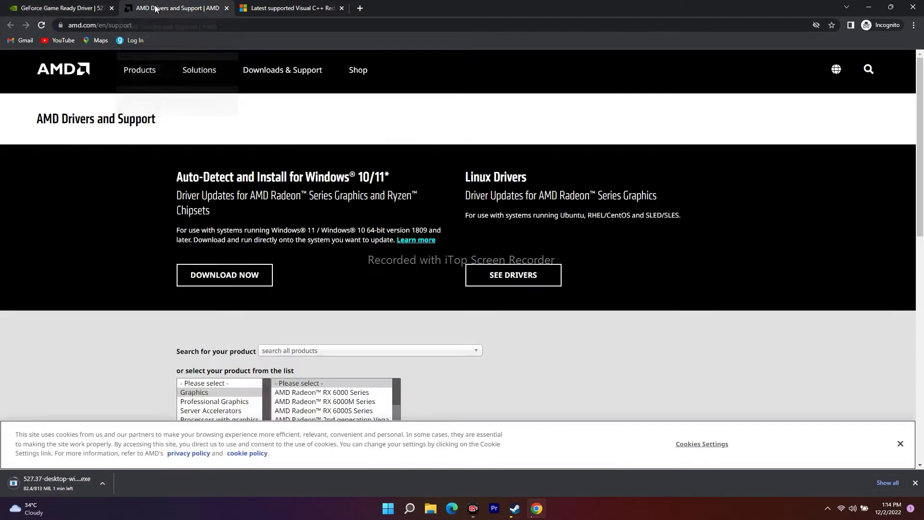
scroll(769, 276, down, 2)
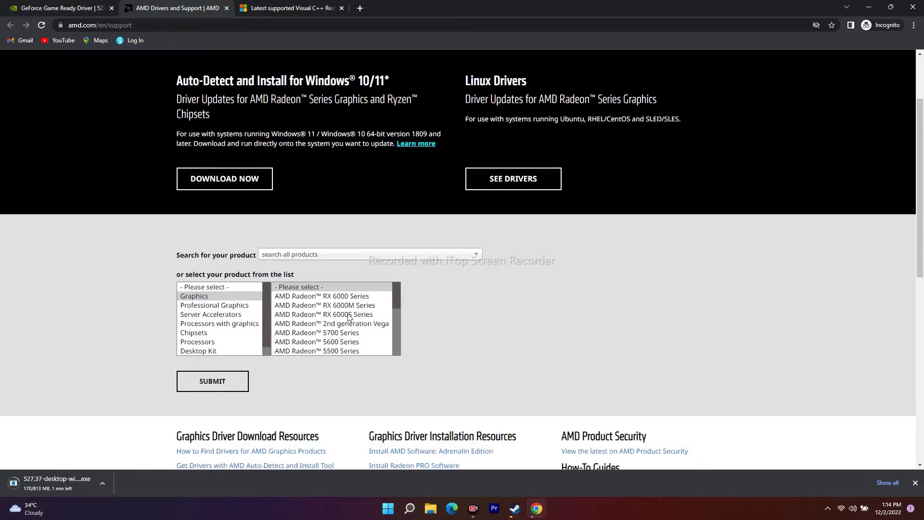
click(331, 305)
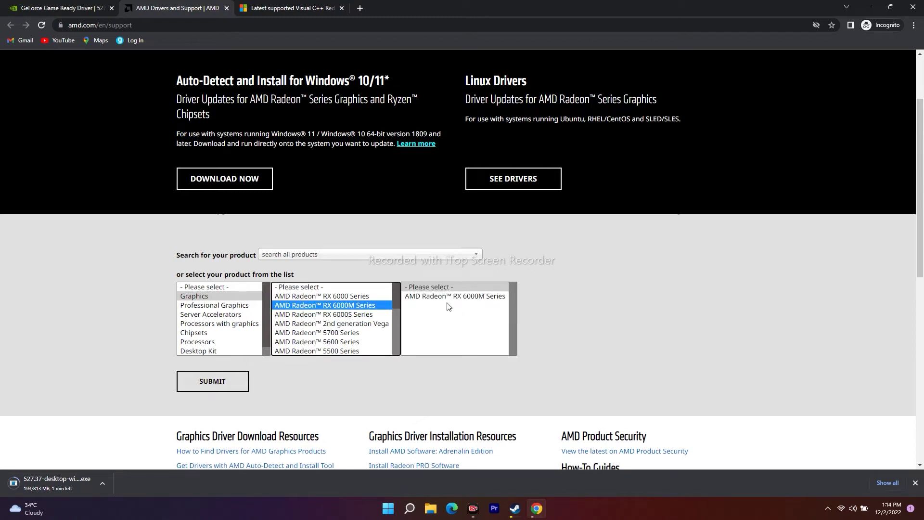
click(462, 295)
click(562, 305)
click(216, 384)
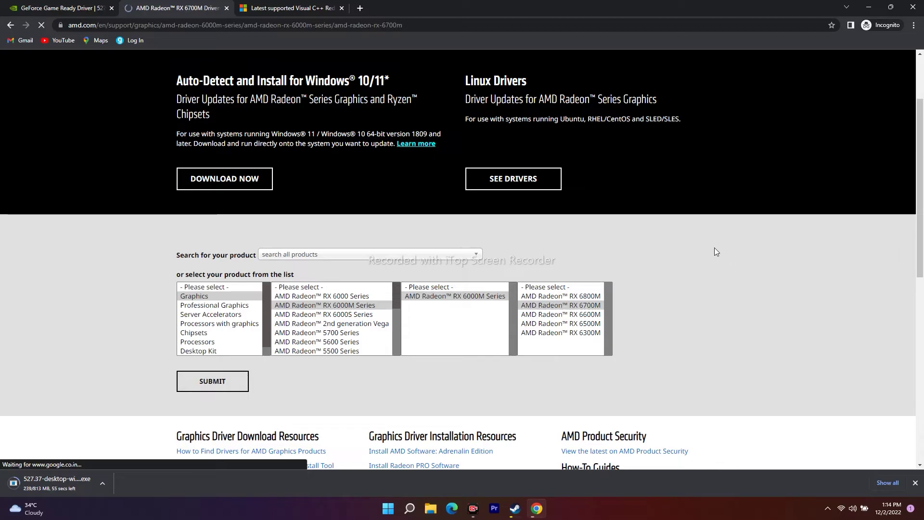
Check the Windows 10 64-Bit Edition drivers, collapse them and expand the Windows 11 64-Bit Edition list
scroll(560, 211, down, 2)
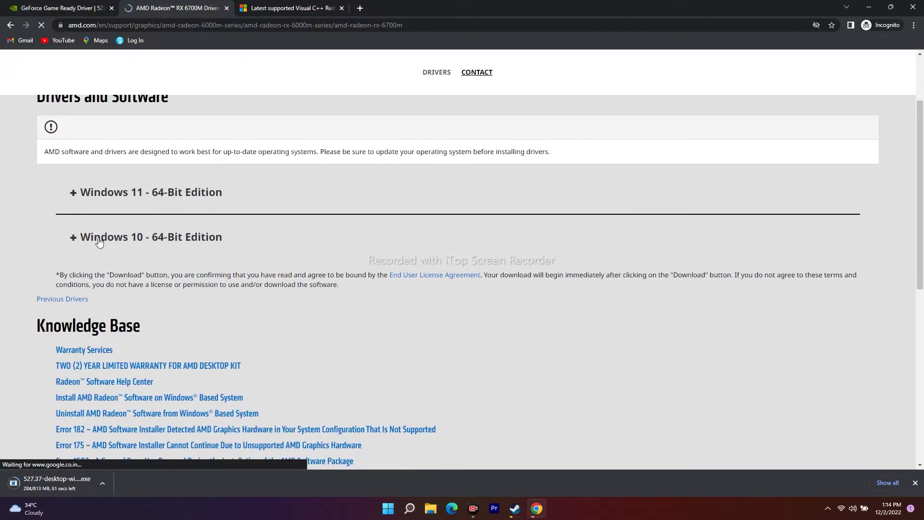
drag(245, 246, 84, 241)
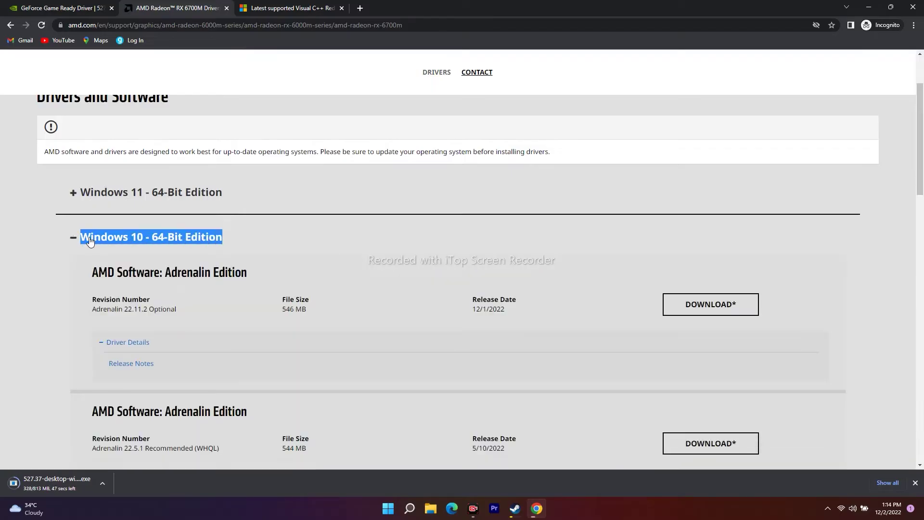
click(93, 242)
drag(237, 195, 77, 193)
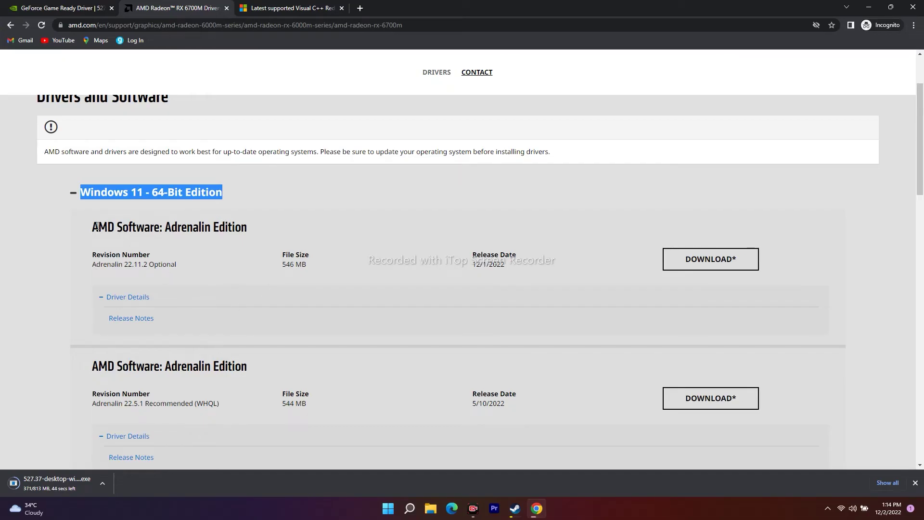
Compare the AMD Software: Adrenalin Edition entries for Windows 11 and check the first one's release date
drag(93, 227, 263, 233)
click(263, 230)
drag(255, 357, 124, 348)
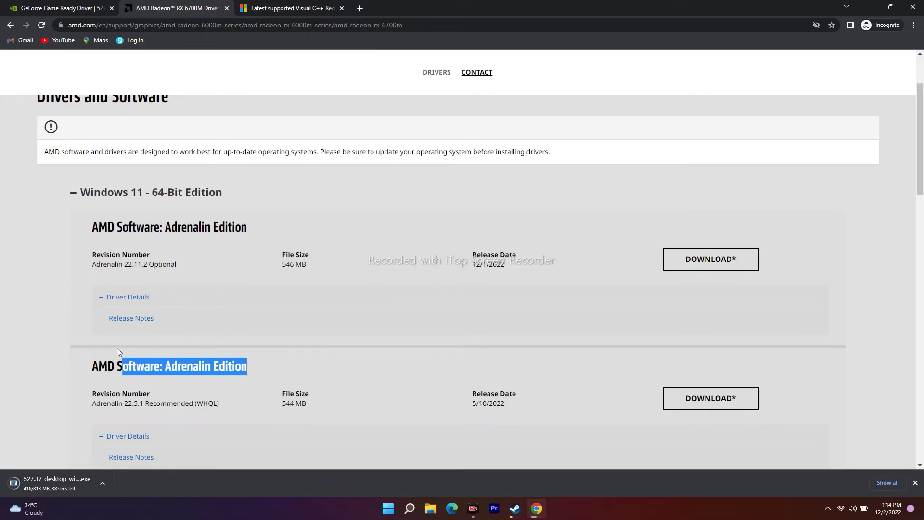
click(251, 221)
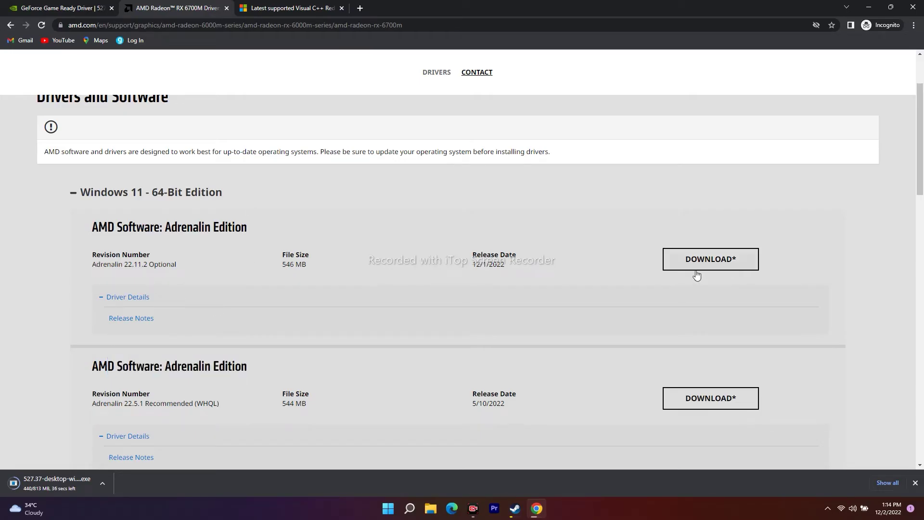
drag(507, 265, 477, 268)
click(514, 272)
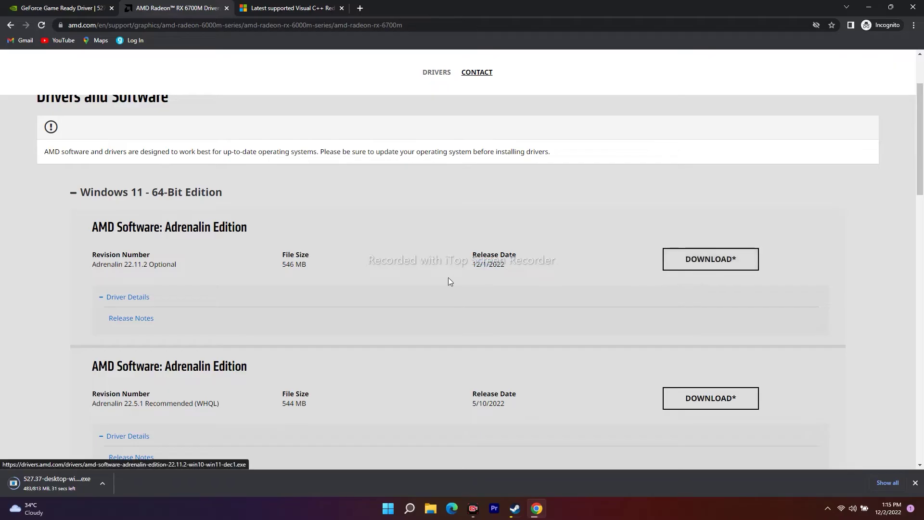
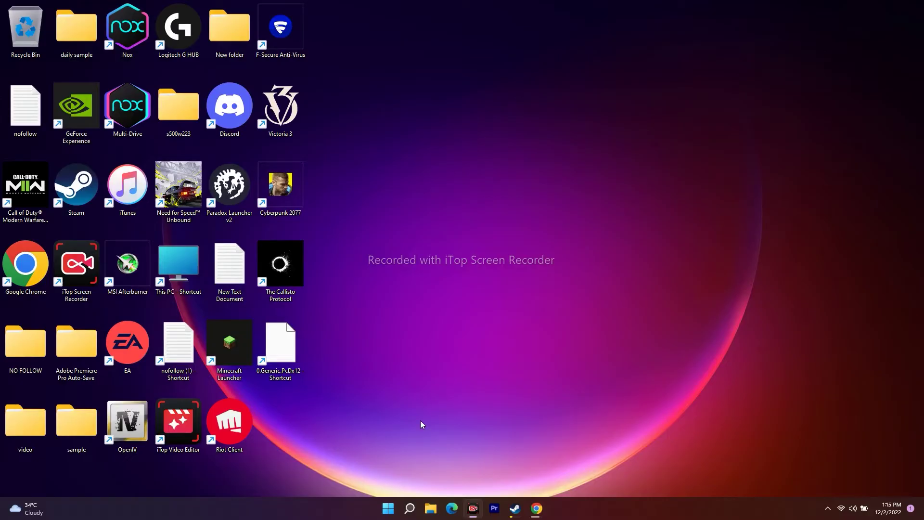
Search Windows for "gra", open Graphics settings and look through the list of apps with custom options
click(409, 508)
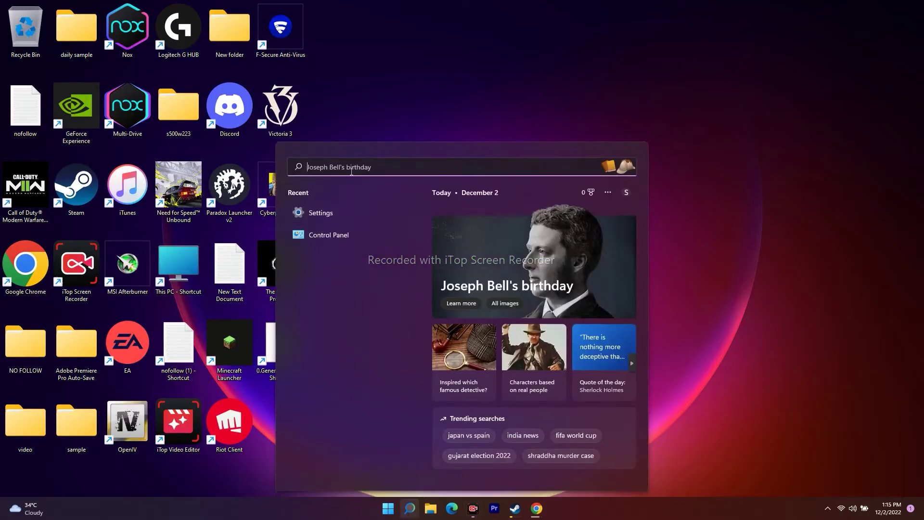
text(gra)
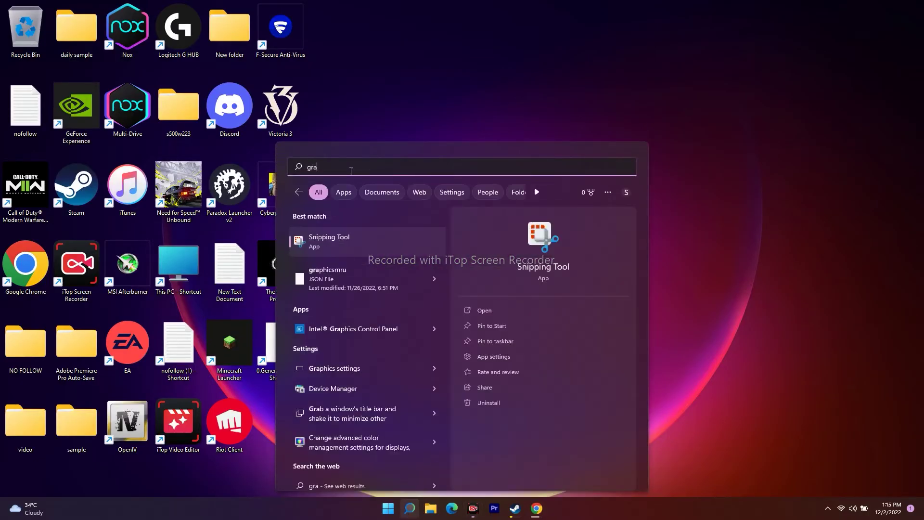
click(337, 369)
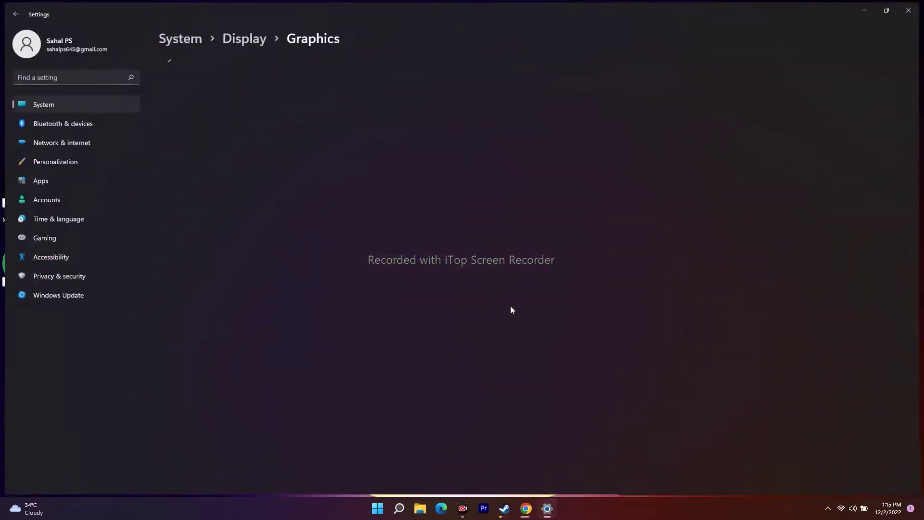
scroll(540, 212, down, 4)
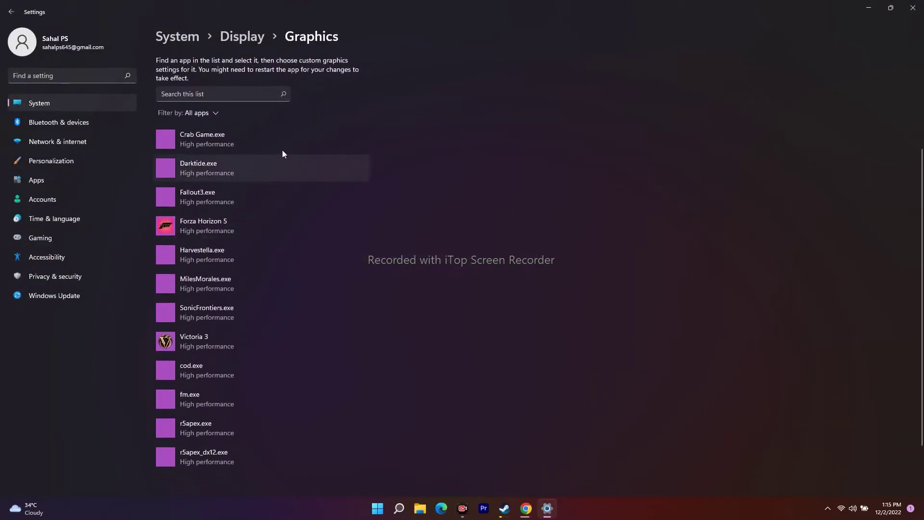
scroll(464, 285, up, 3)
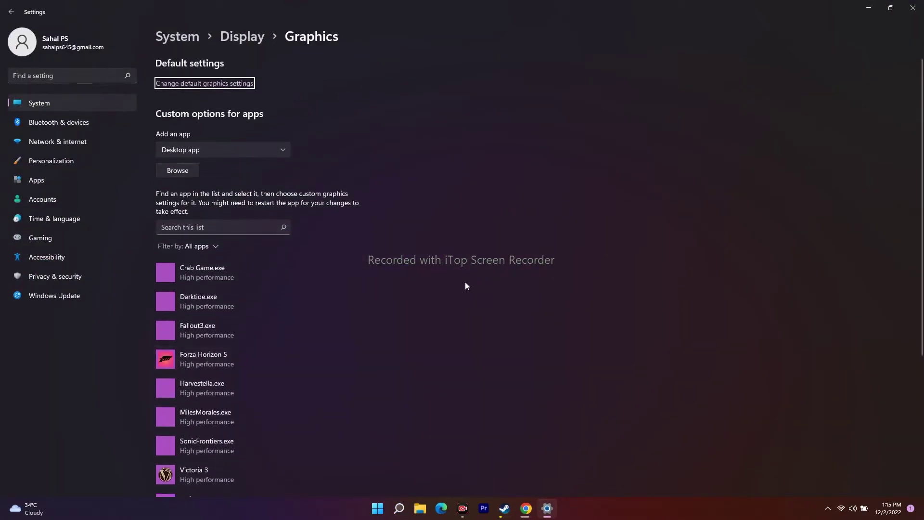
Start adding a desktop app to the graphics options and browse drive C: to the Program Files (x86) folder
click(181, 171)
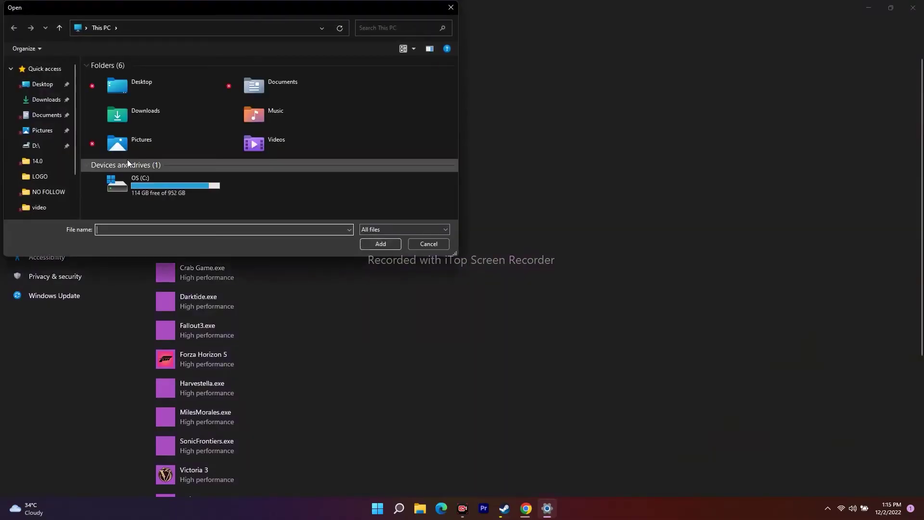
double_click(169, 187)
scroll(155, 145, down, 4)
double_click(140, 183)
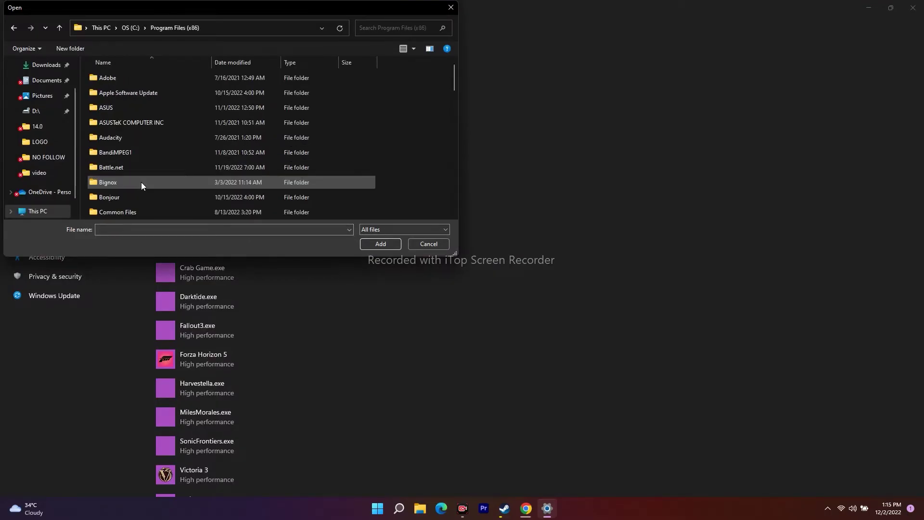
Browse from Program Files (x86) through Steam, steamapps and common to the Excalibur game folder
scroll(143, 119, down, 2)
scroll(141, 140, down, 7)
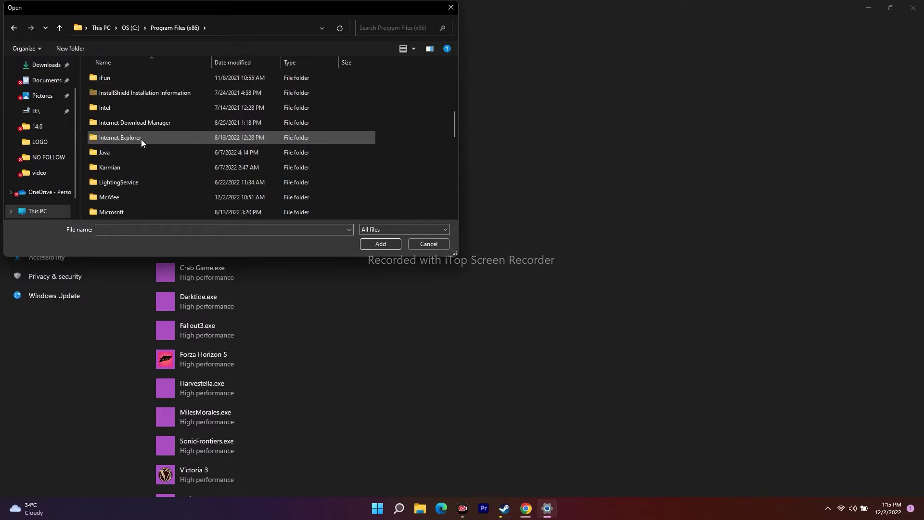
scroll(137, 140, down, 3)
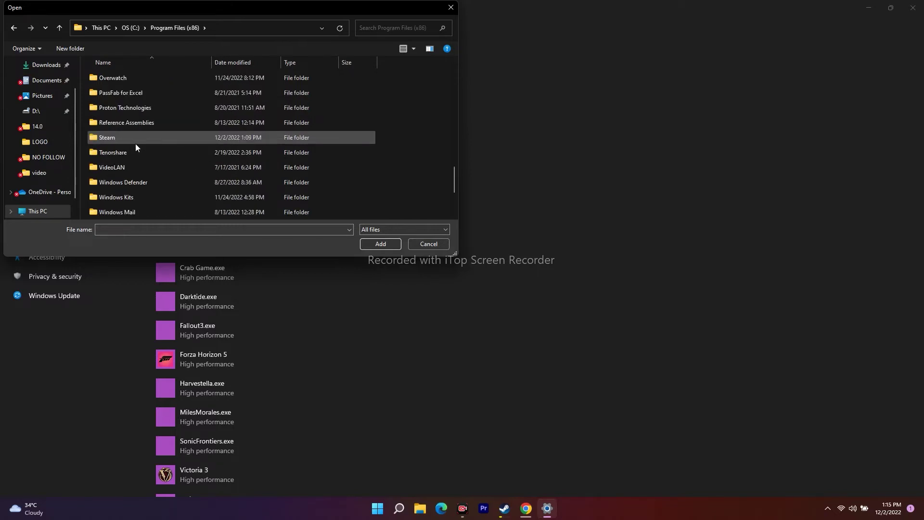
double_click(110, 140)
scroll(143, 130, down, 3)
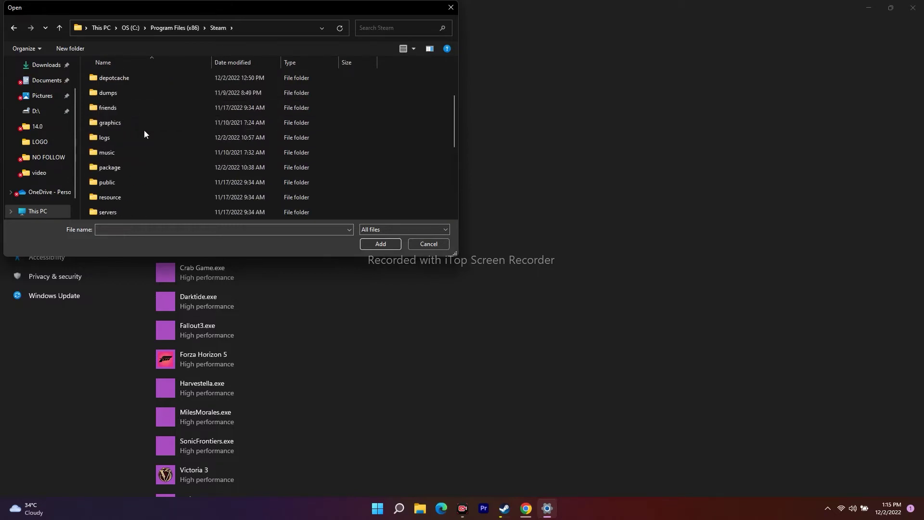
scroll(144, 130, down, 1)
double_click(139, 152)
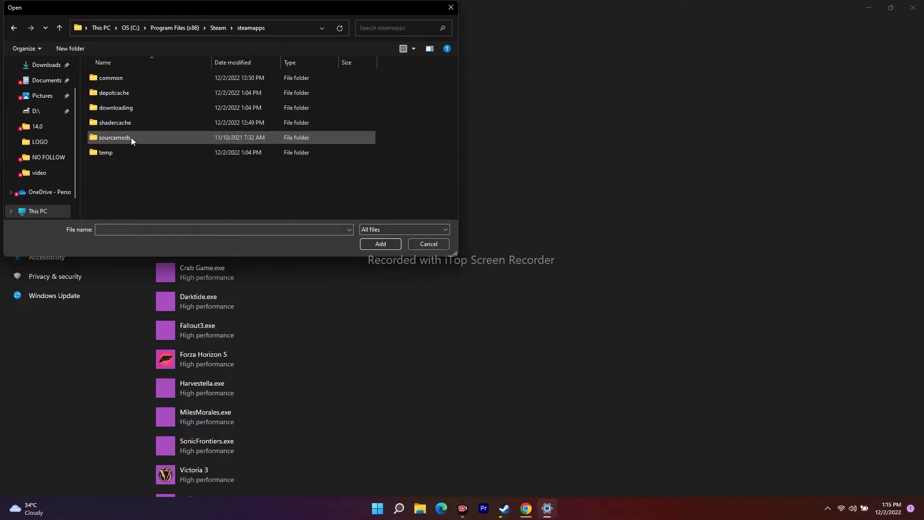
double_click(130, 79)
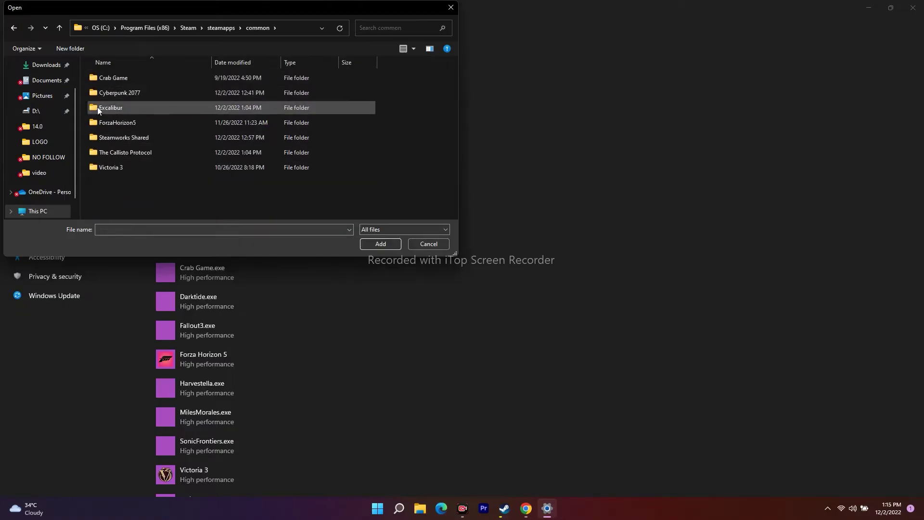
double_click(113, 108)
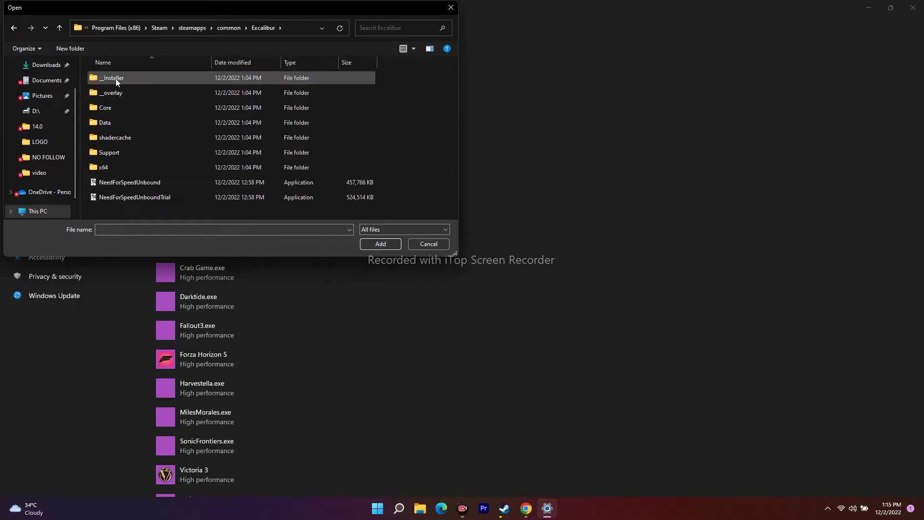
double_click(132, 80)
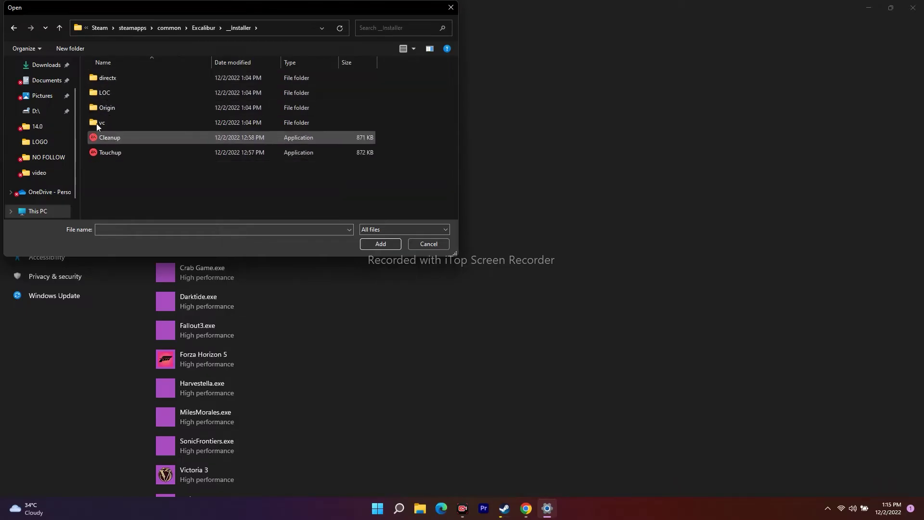
double_click(119, 81)
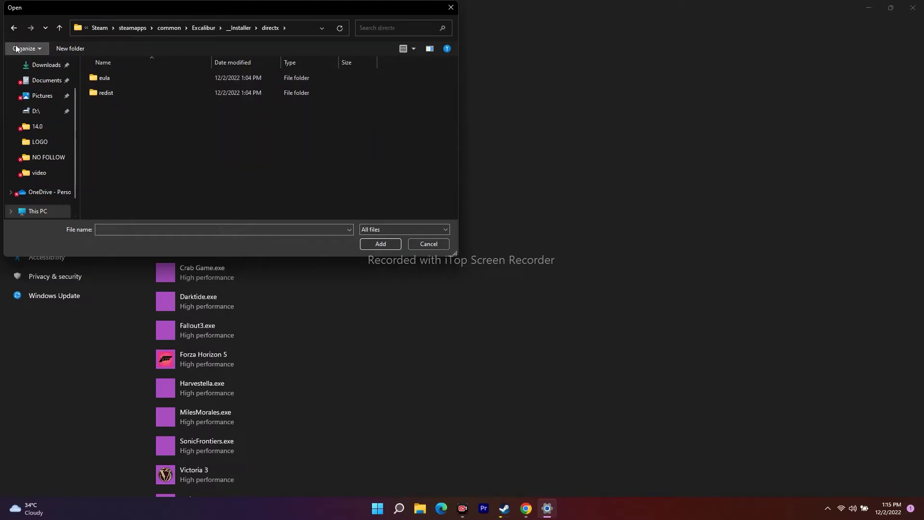
click(13, 29)
click(13, 29)
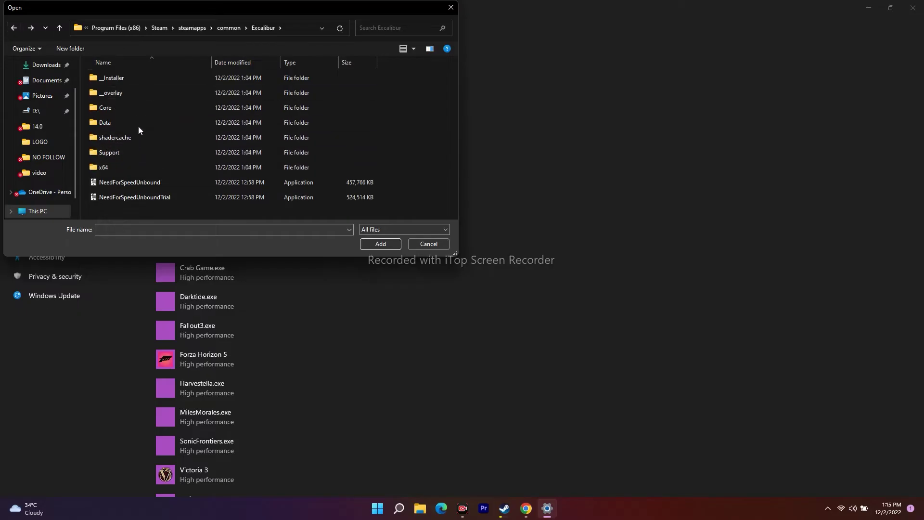
Add the NeedForSpeedUnbound application from the Excalibur folder to the graphics options list
click(149, 182)
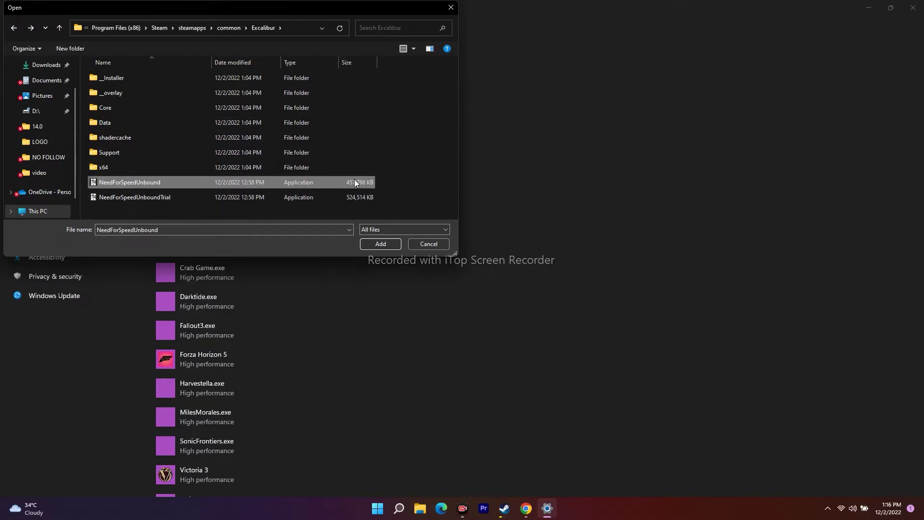
click(226, 197)
double_click(222, 183)
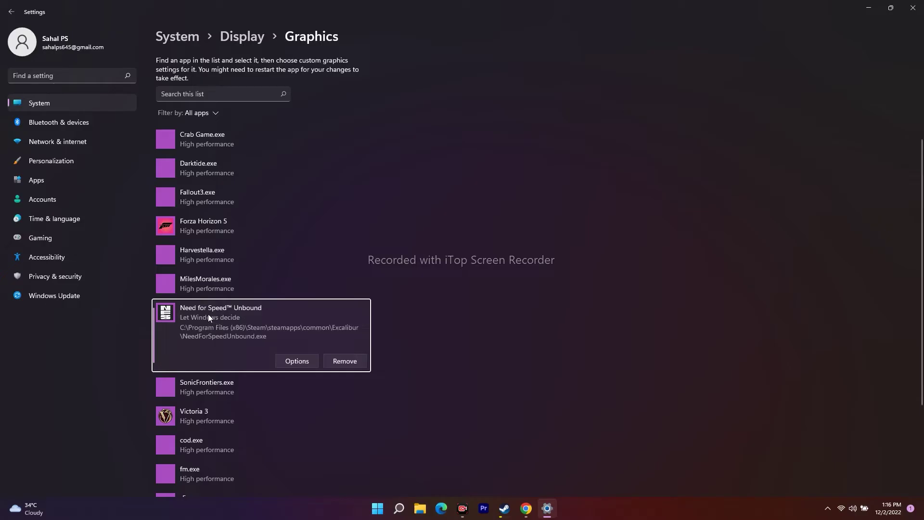
Set the graphics preference of Need for Speed Unbound to High performance and save it
click(296, 362)
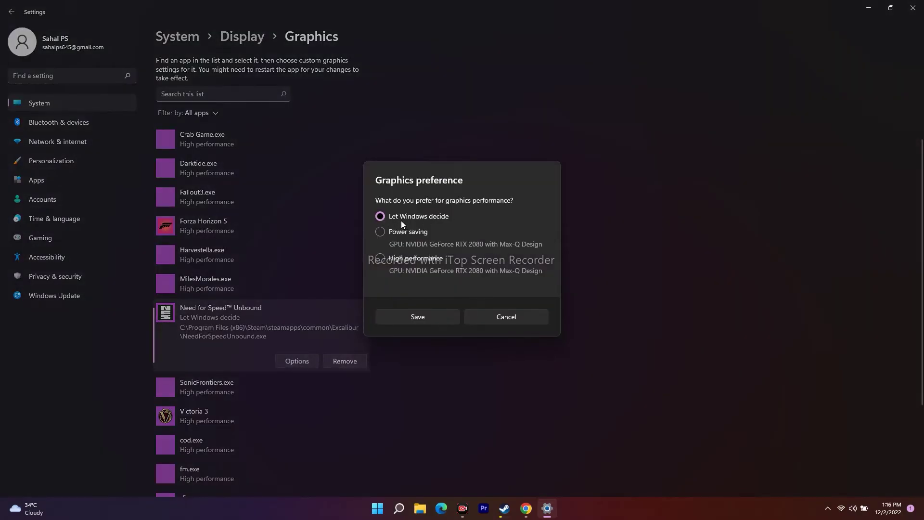
click(378, 258)
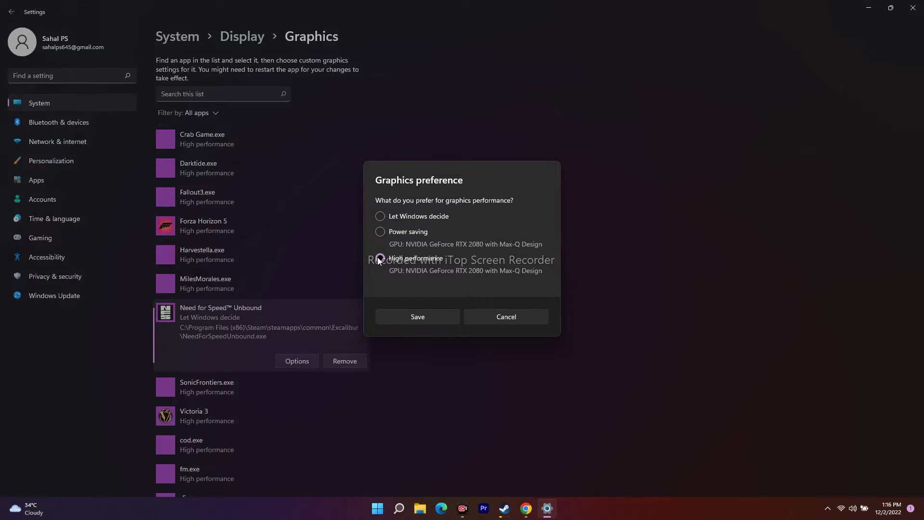
click(429, 317)
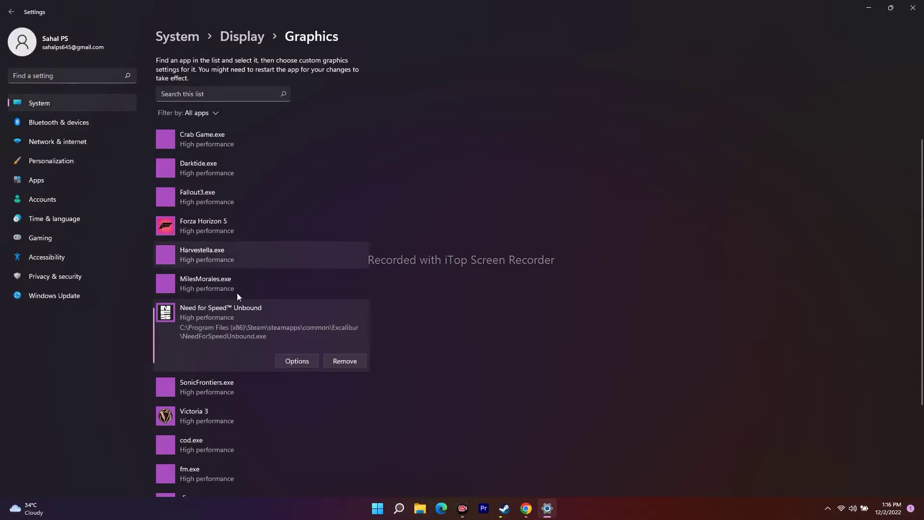
Close the Settings window and minimize Steam to return to the desktop
click(912, 8)
click(517, 505)
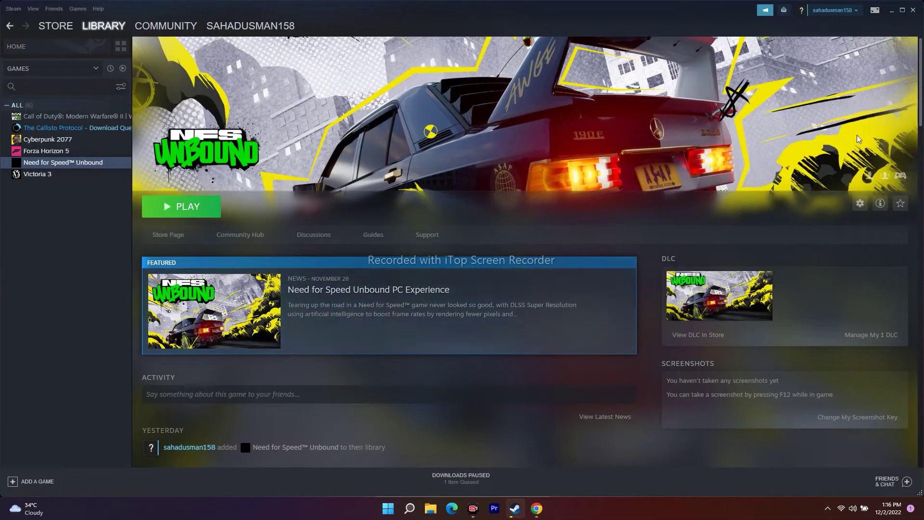
click(893, 11)
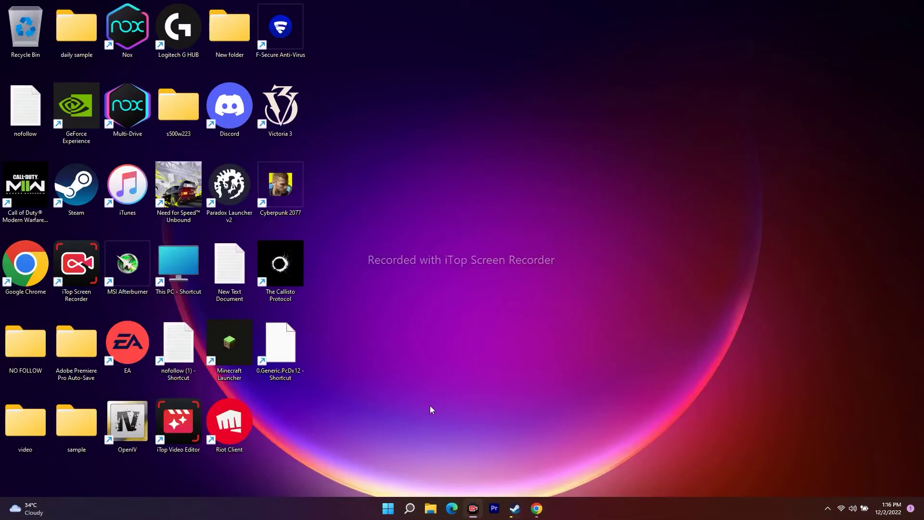
Search Windows for "view" and open View advanced system settings
click(409, 508)
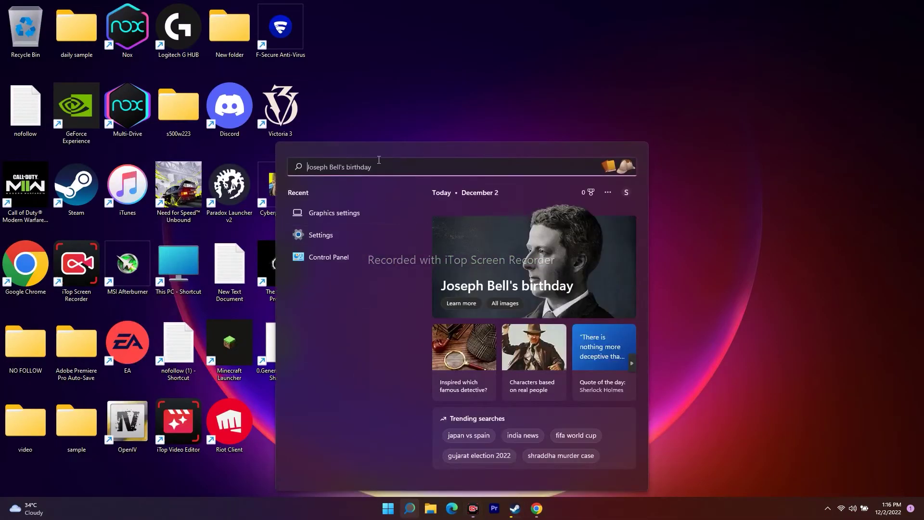
text(view)
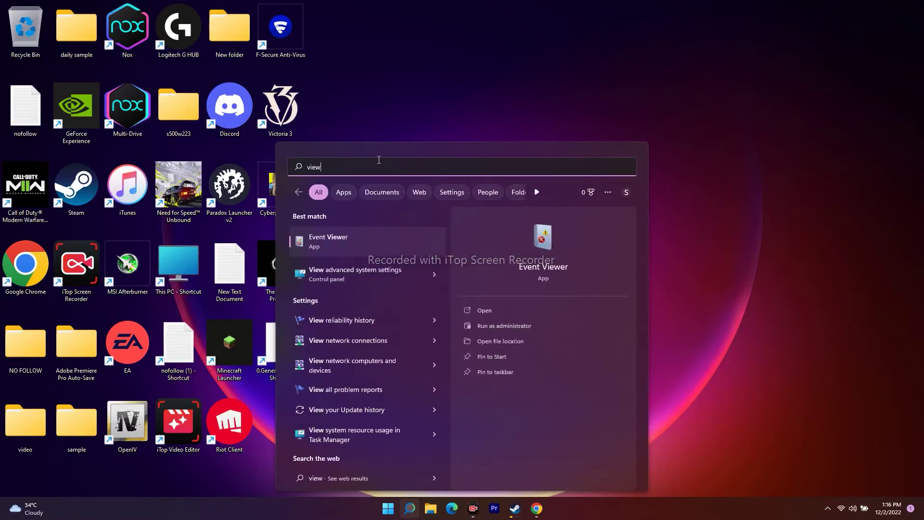
click(374, 268)
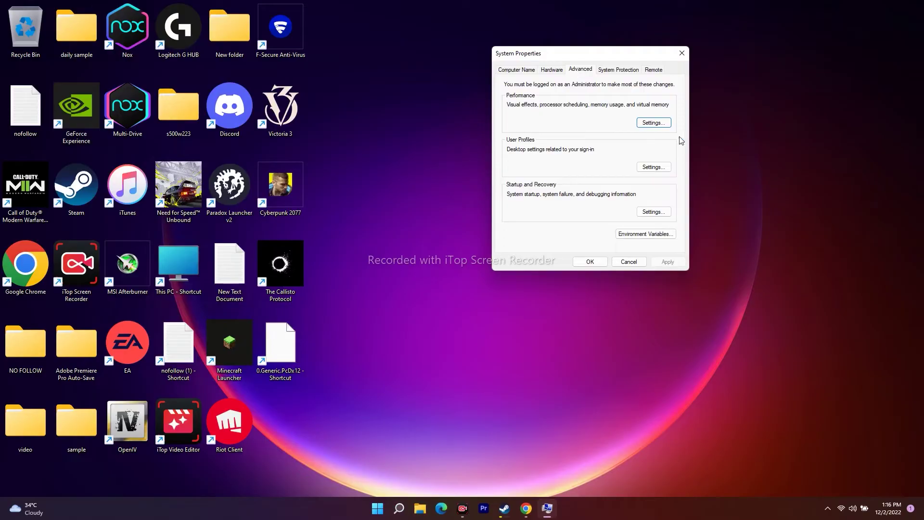
Open the Virtual Memory settings from the advanced Performance options and choose Custom size for drive C:
click(652, 124)
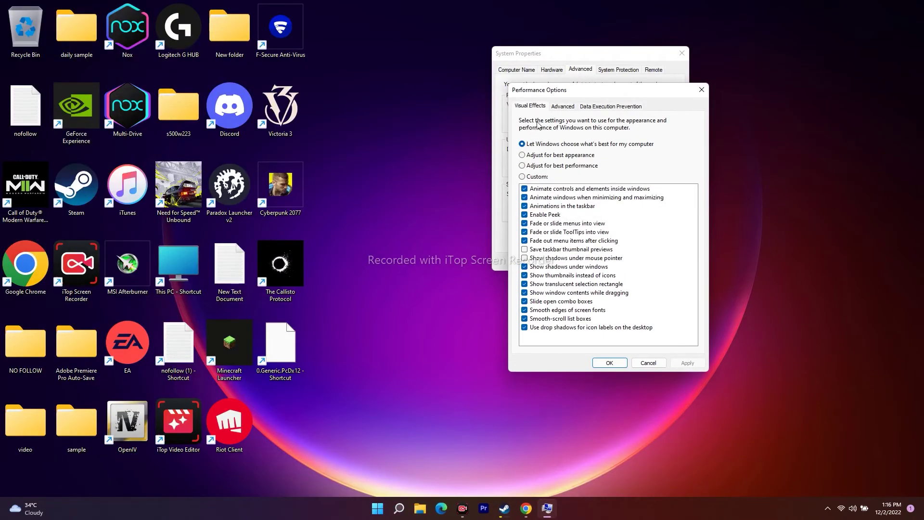
click(563, 107)
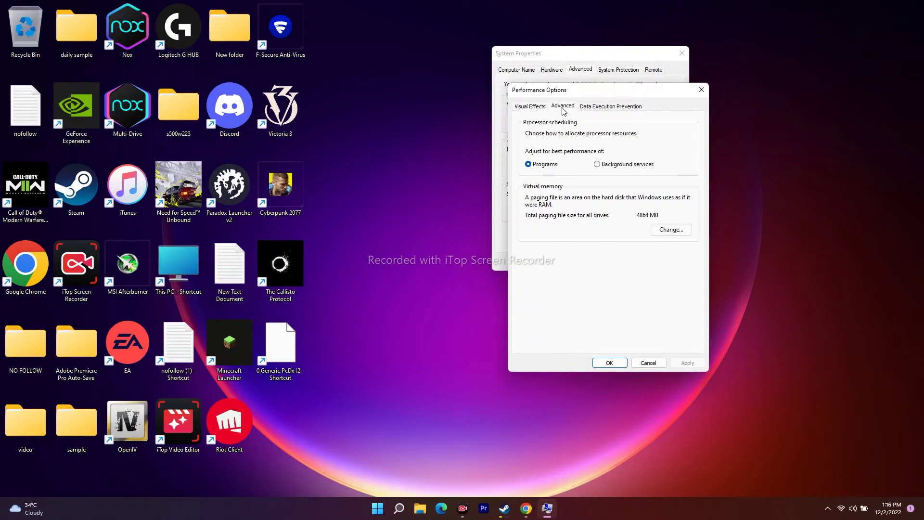
click(664, 230)
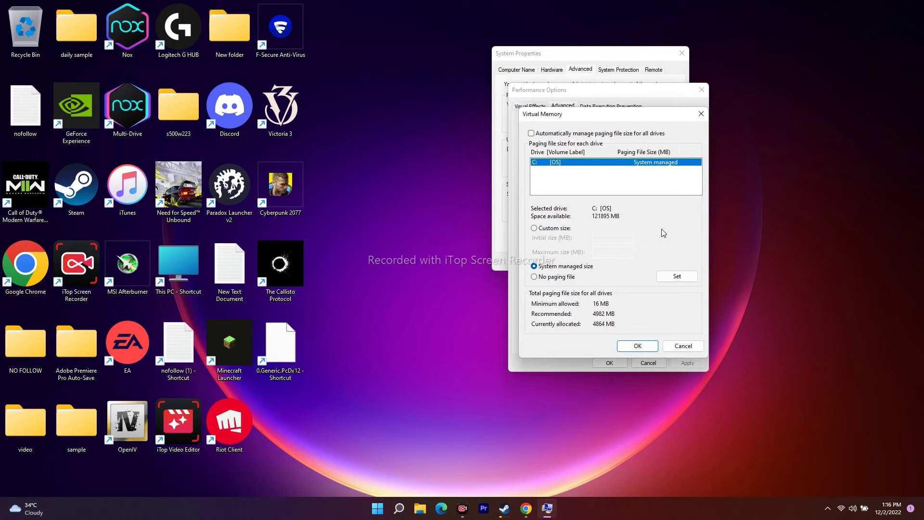
click(534, 228)
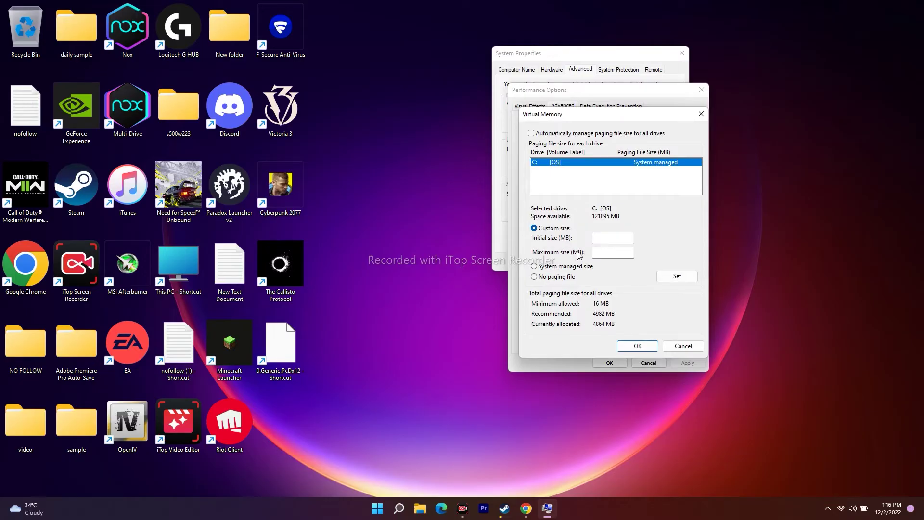
Check the installed RAM on the System About page in Windows Settings, and close Settings
right_click(399, 508)
click(385, 420)
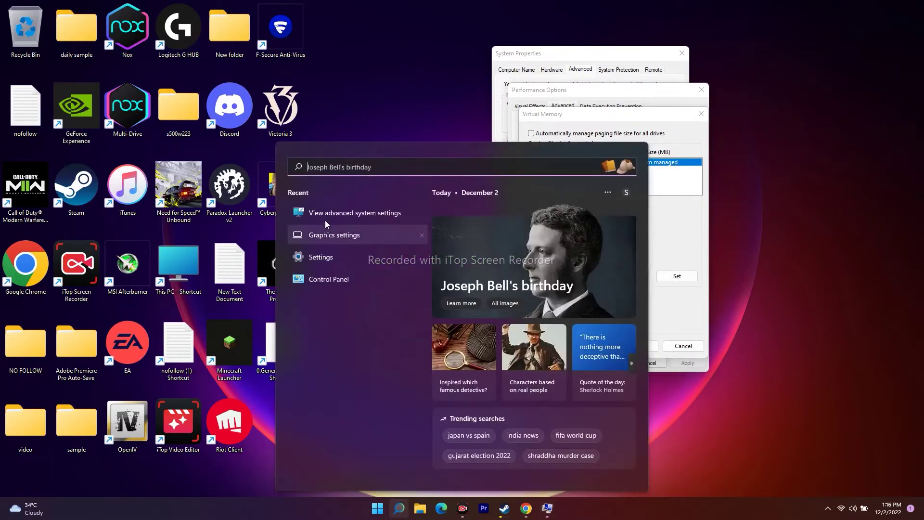
click(325, 255)
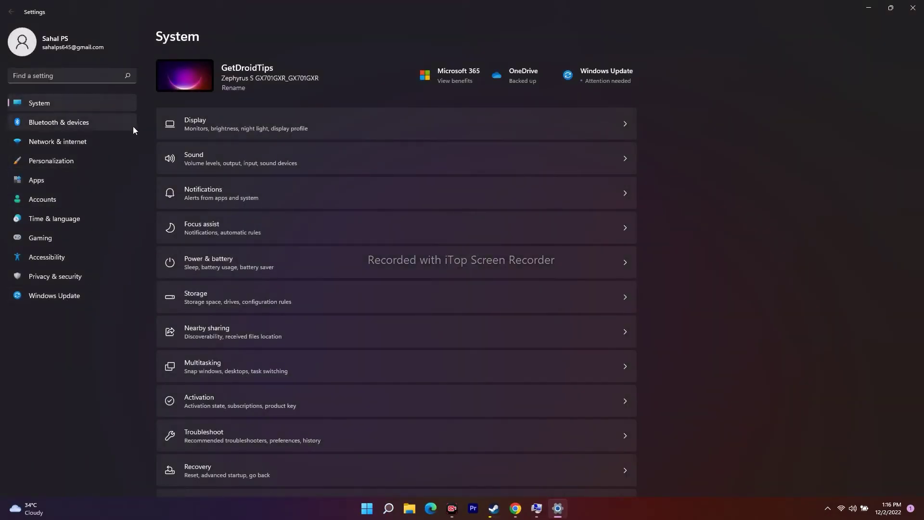
scroll(689, 247, down, 3)
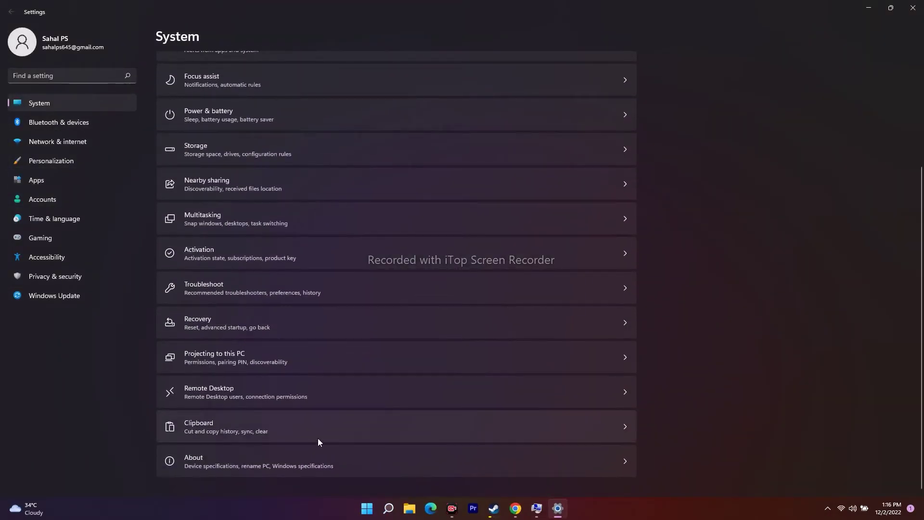
click(192, 458)
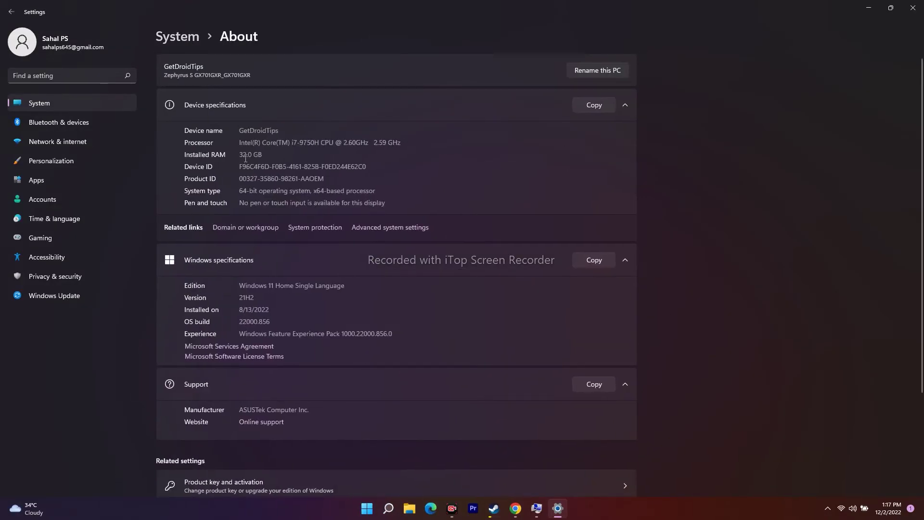
mouse_move(242, 154)
mouse_down()
mouse_move(262, 152)
mouse_move(239, 154)
mouse_up()
click(270, 154)
click(273, 152)
click(913, 7)
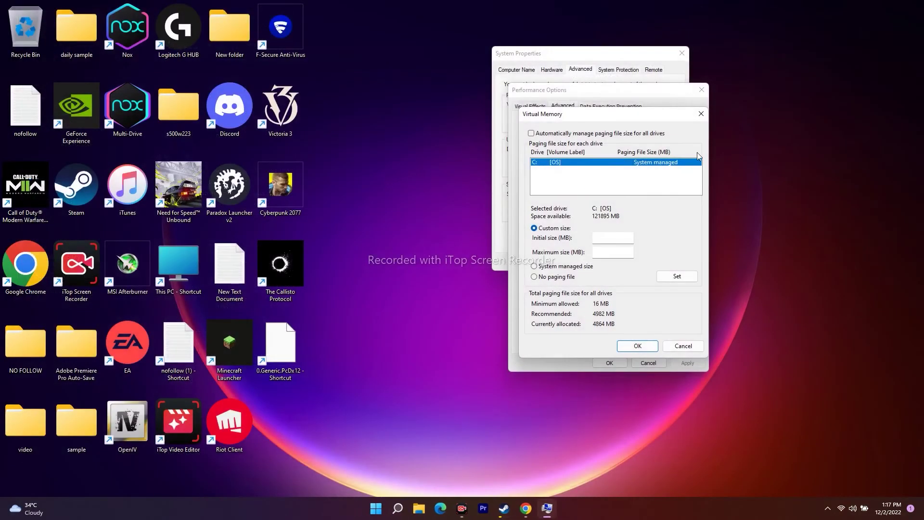
Search Windows for "ca", open Calculator and move its window away from the Virtual Memory dialog
click(595, 236)
click(394, 512)
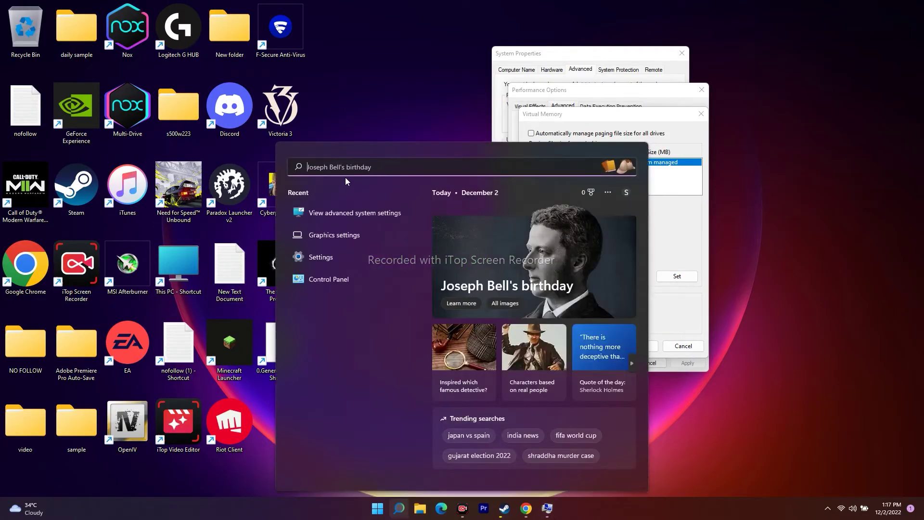
text(ca)
click(347, 247)
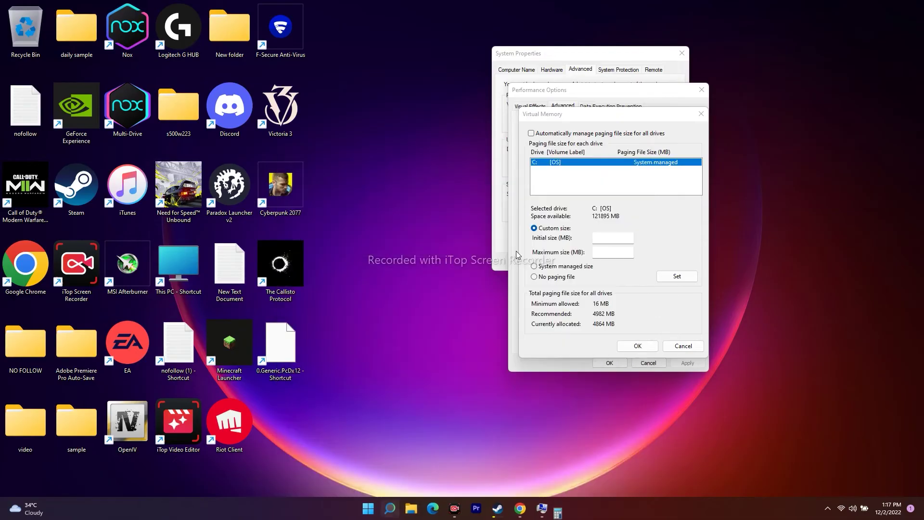
drag(493, 27, 396, 20)
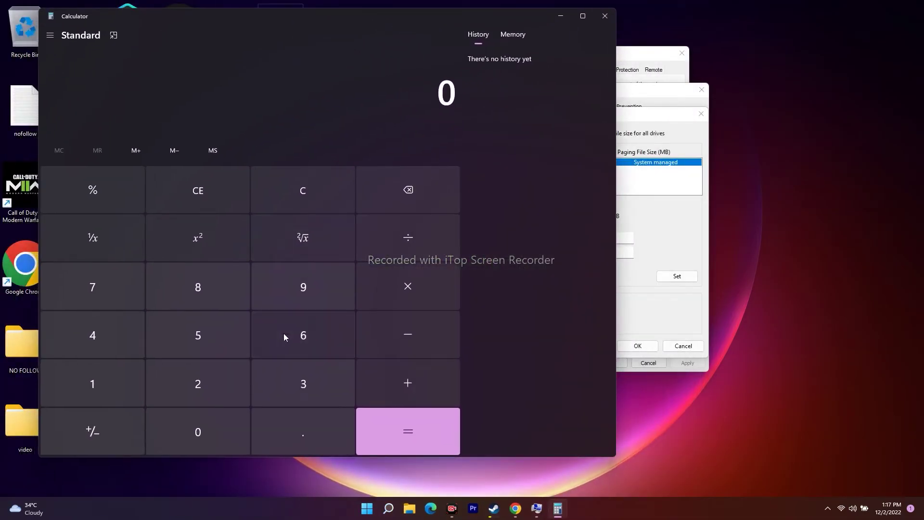
Calculate 32 × 1024 in Calculator and select the result
click(308, 384)
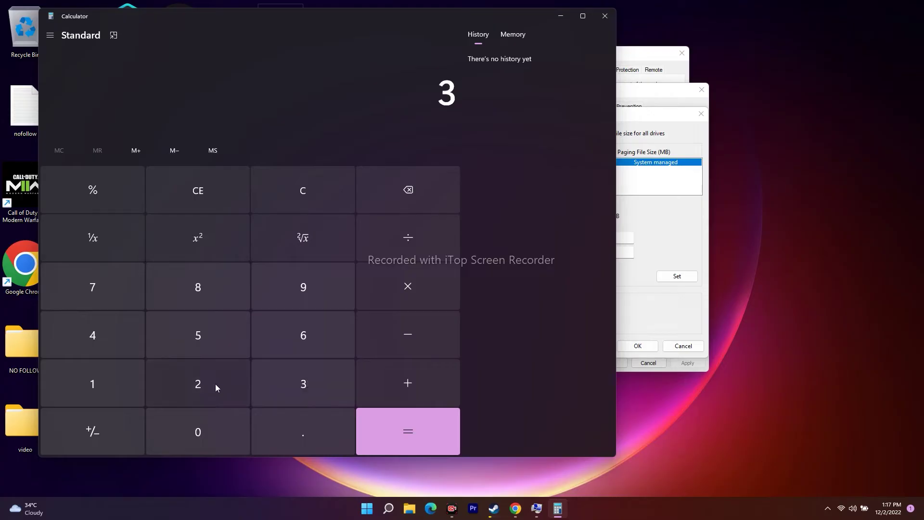
click(212, 384)
click(399, 288)
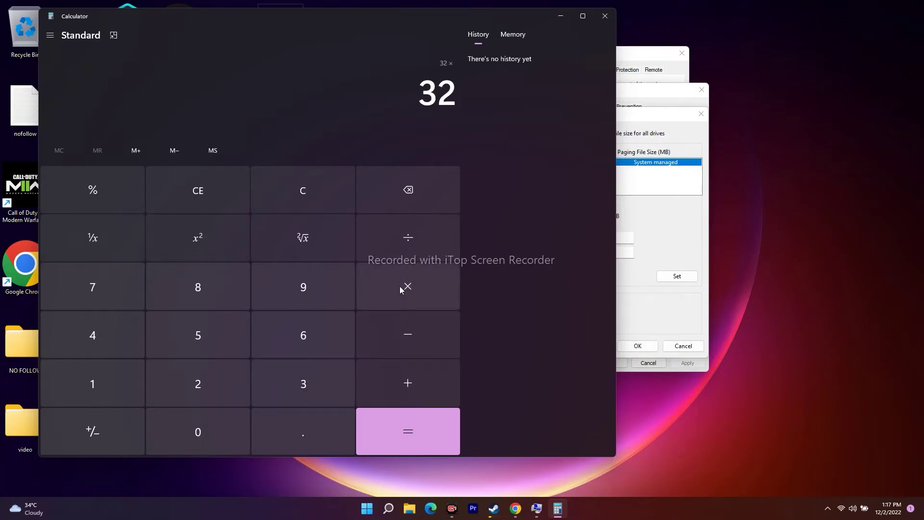
click(132, 376)
click(189, 425)
click(197, 383)
click(103, 337)
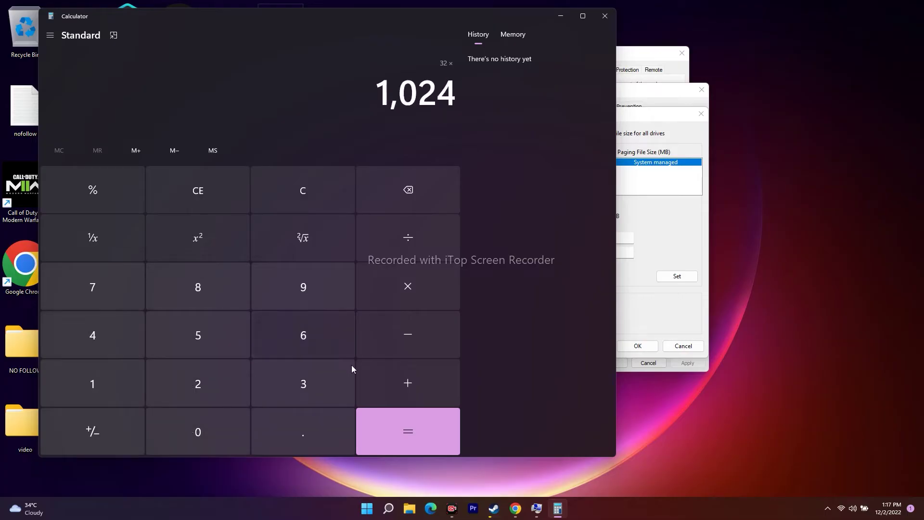
click(406, 430)
drag(353, 98, 451, 93)
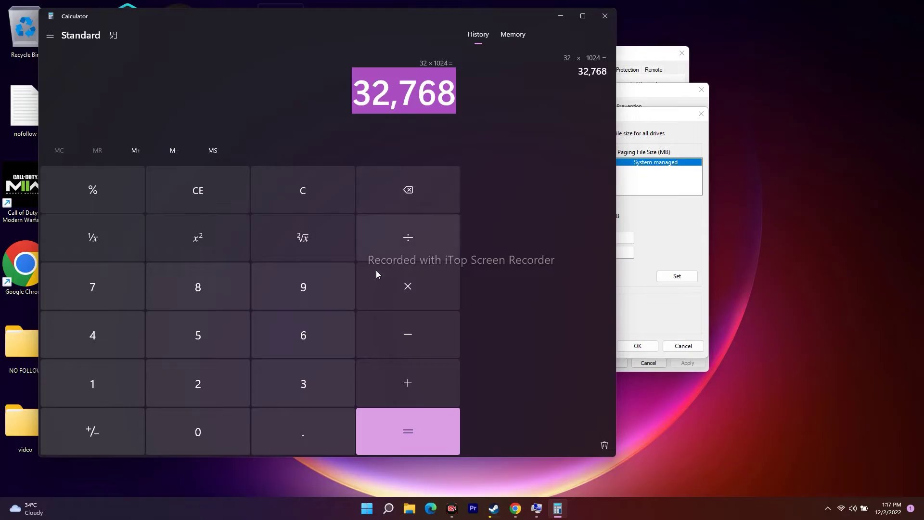
Multiply 32,768 by 1.5 in Calculator and copy the result
click(405, 288)
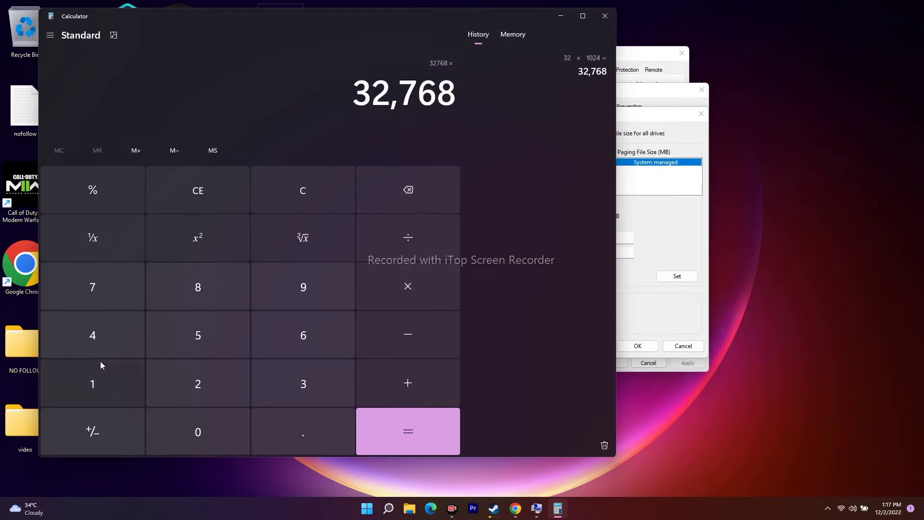
click(98, 368)
click(301, 433)
click(213, 332)
click(417, 438)
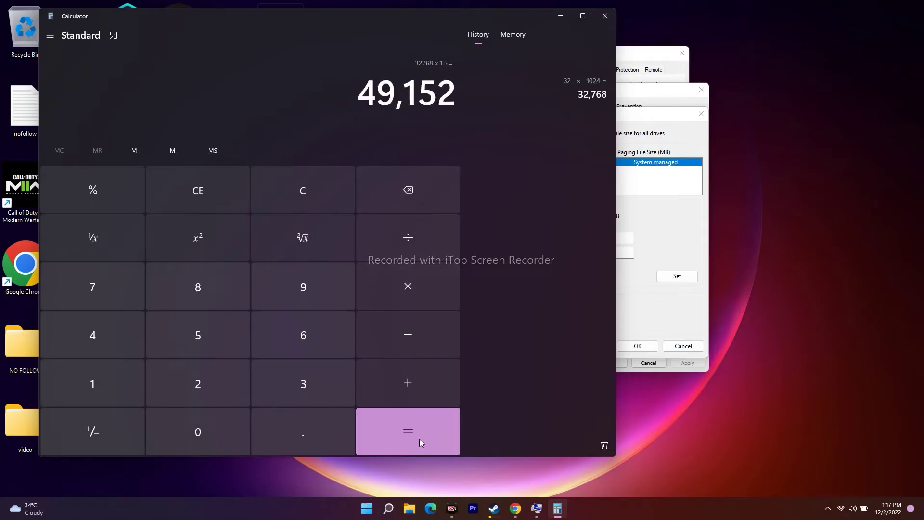
drag(360, 93, 456, 93)
right_click(457, 98)
click(466, 115)
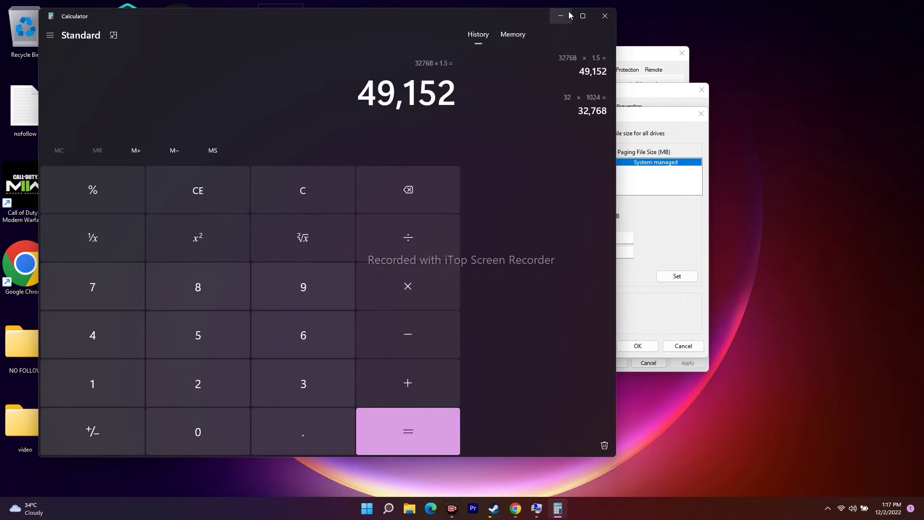
Paste 49,152 as the initial paging file size in the Virtual Memory dialog
click(569, 15)
right_click(607, 237)
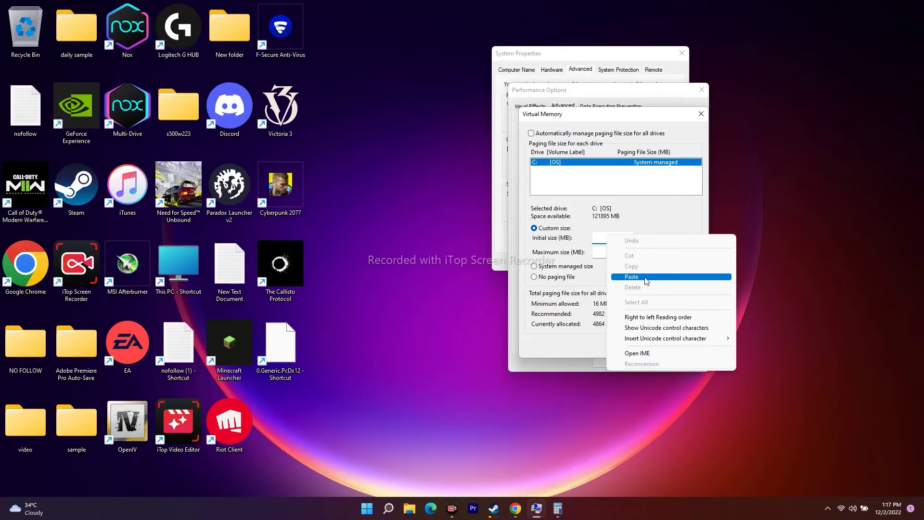
click(646, 282)
Return to Calculator, clear the previous result and calculate 32 × 1024
click(557, 508)
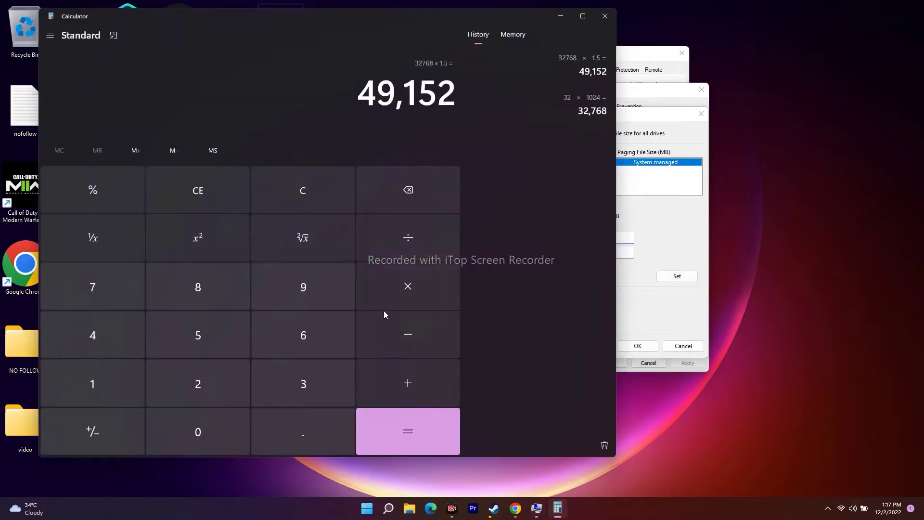
click(286, 195)
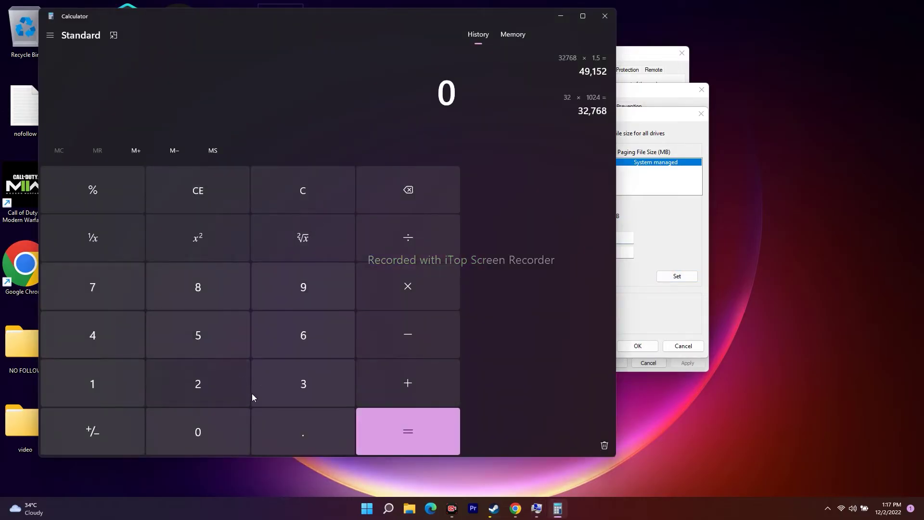
click(302, 385)
click(216, 383)
click(392, 287)
click(103, 391)
click(203, 430)
click(187, 385)
click(114, 330)
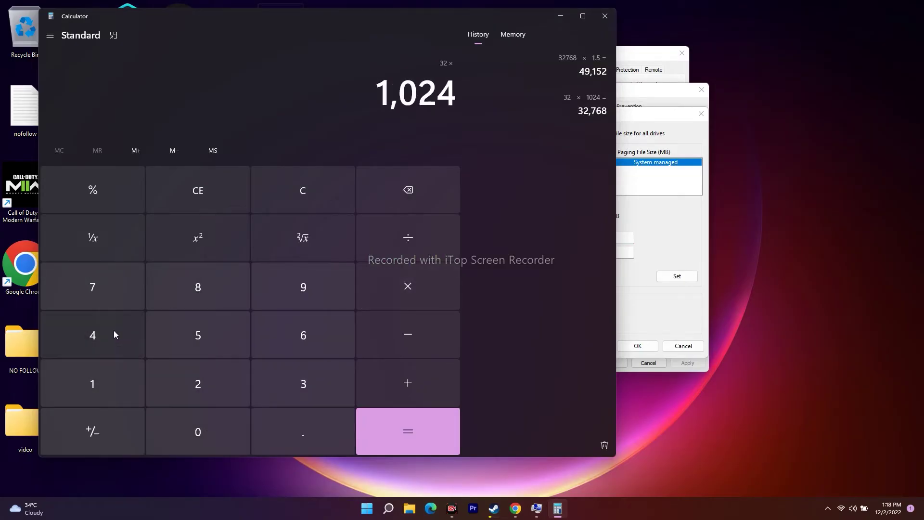
click(406, 423)
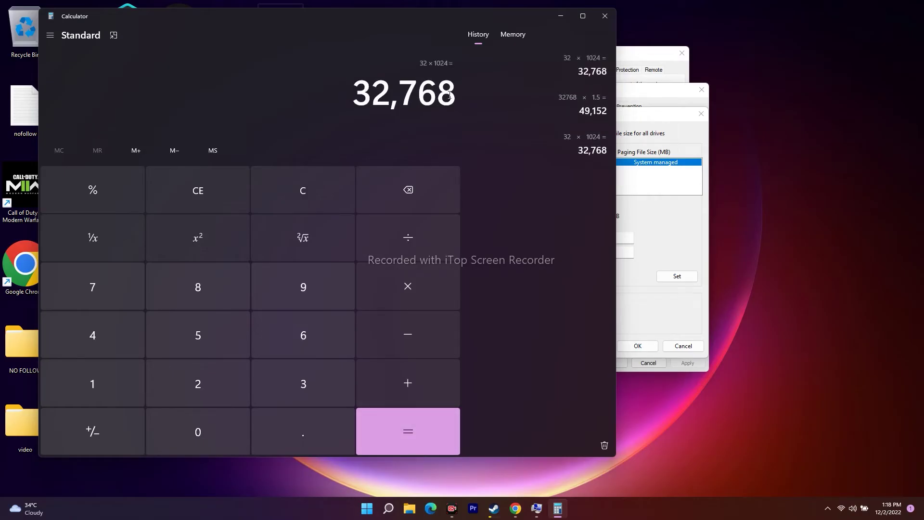
Multiply the result by 3, copy 98,304 and close Calculator
click(405, 287)
click(310, 378)
click(405, 422)
drag(354, 108, 452, 96)
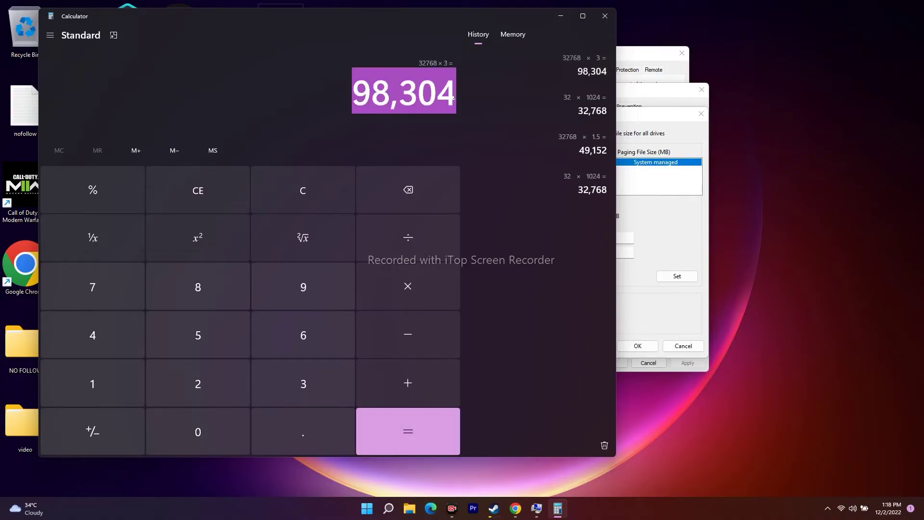
right_click(432, 96)
click(452, 105)
click(605, 16)
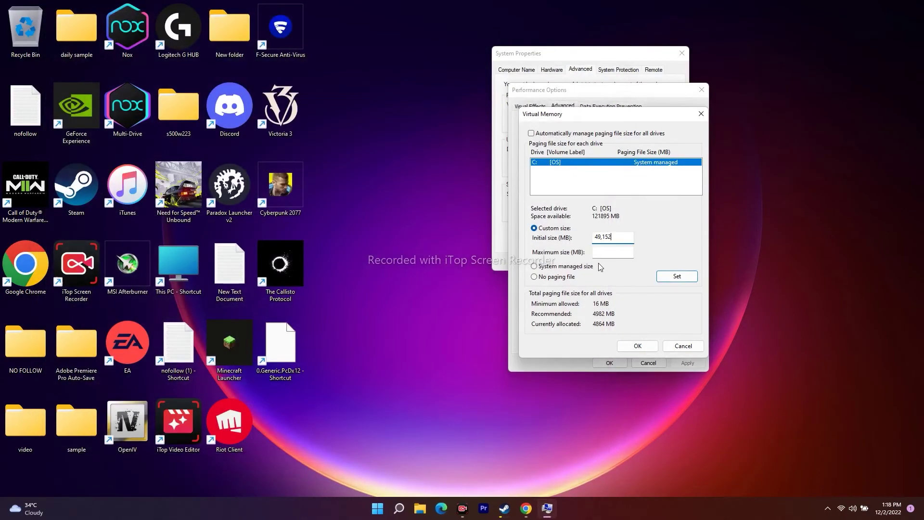
Paste 98,304 as the maximum paging file size, discard the virtual memory changes and close System Properties
right_click(603, 253)
click(628, 295)
click(683, 346)
click(649, 362)
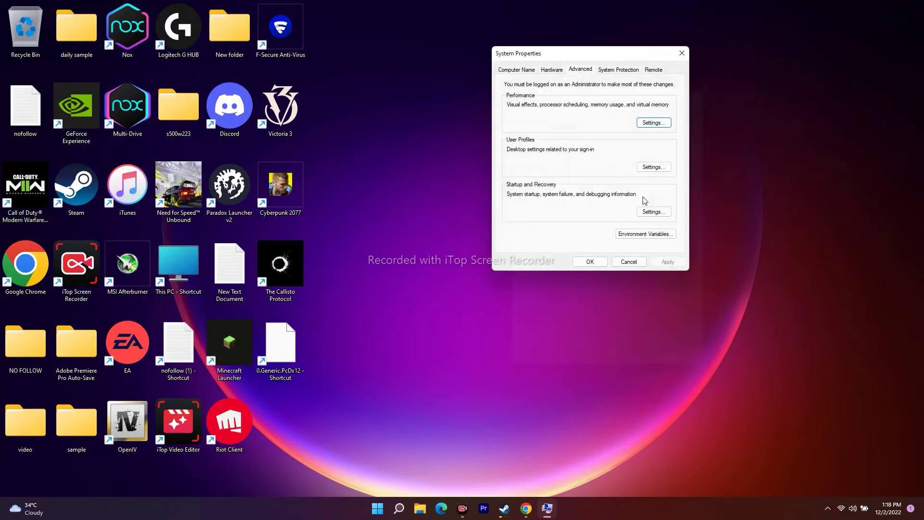
click(683, 55)
click(515, 508)
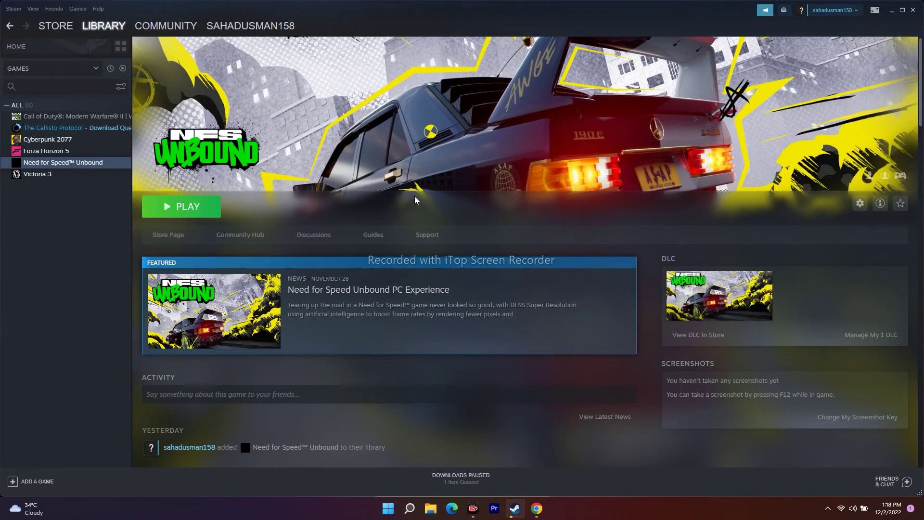
click(891, 14)
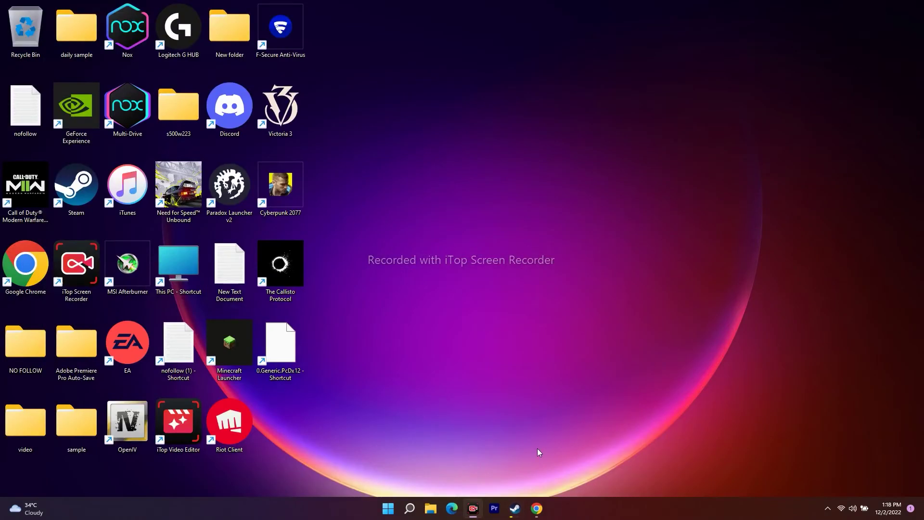
Switch to Chrome, examine the x86 and x64 links on Microsoft's Visual C++ Redistributable page, and minimize the browser
click(537, 508)
click(278, 8)
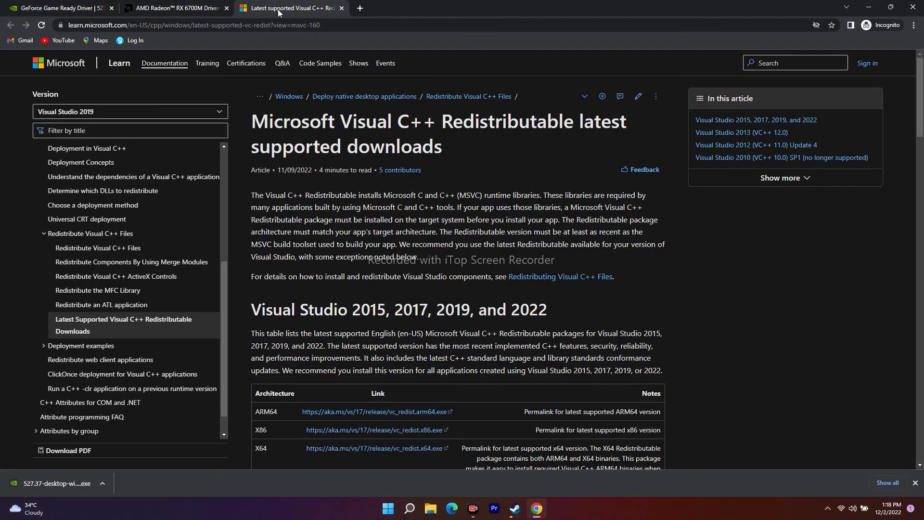
scroll(818, 325, down, 2)
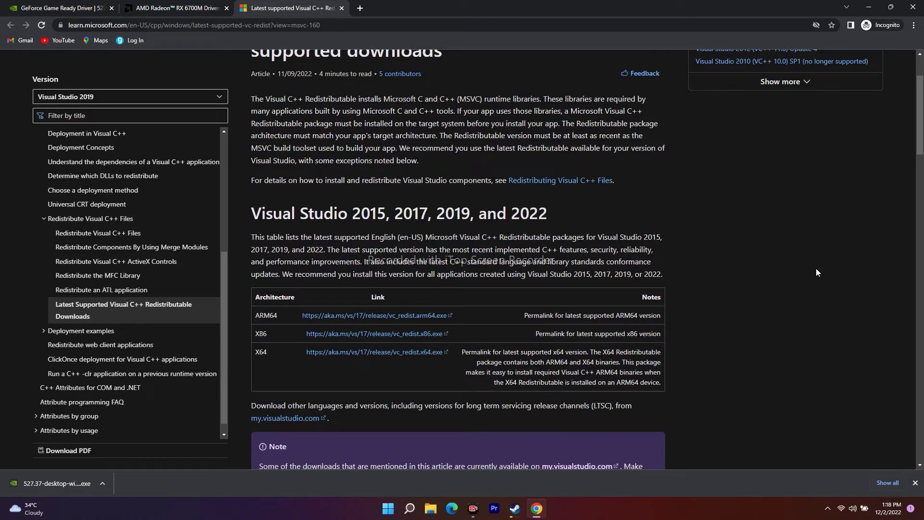
drag(268, 333, 263, 333)
click(350, 354)
click(868, 7)
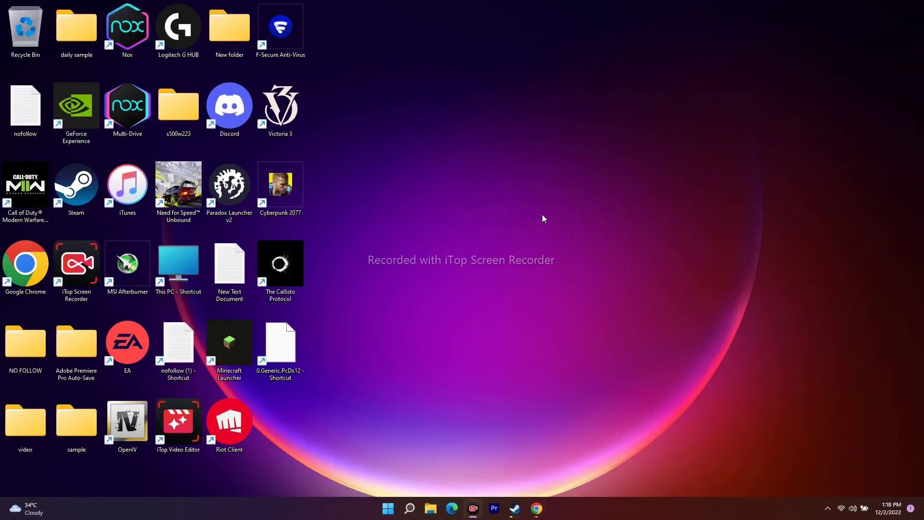
Open Windows Update in Windows Settings, retry the failed updates and minimize the window
right_click(409, 508)
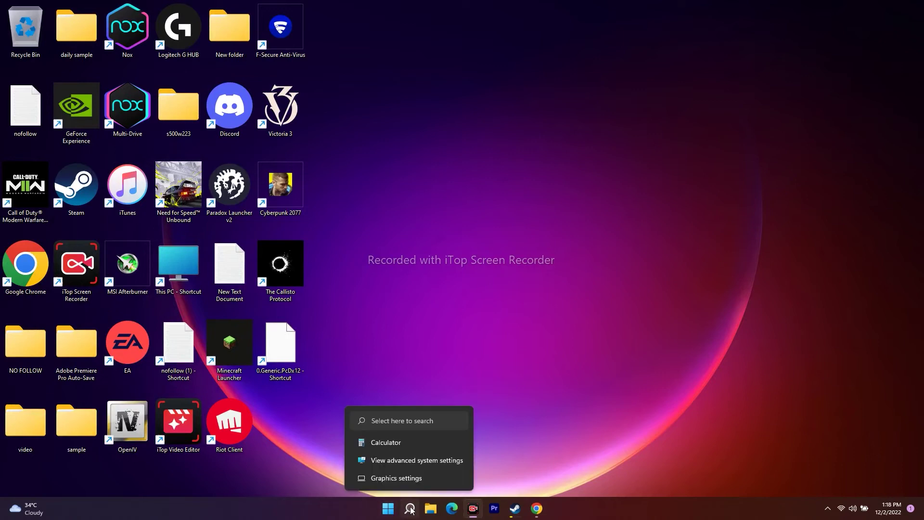
click(385, 418)
click(325, 281)
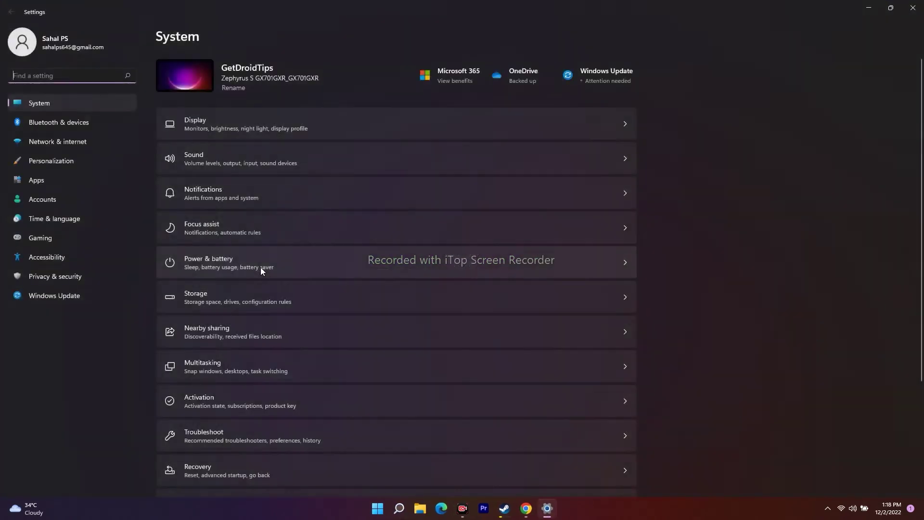
click(76, 294)
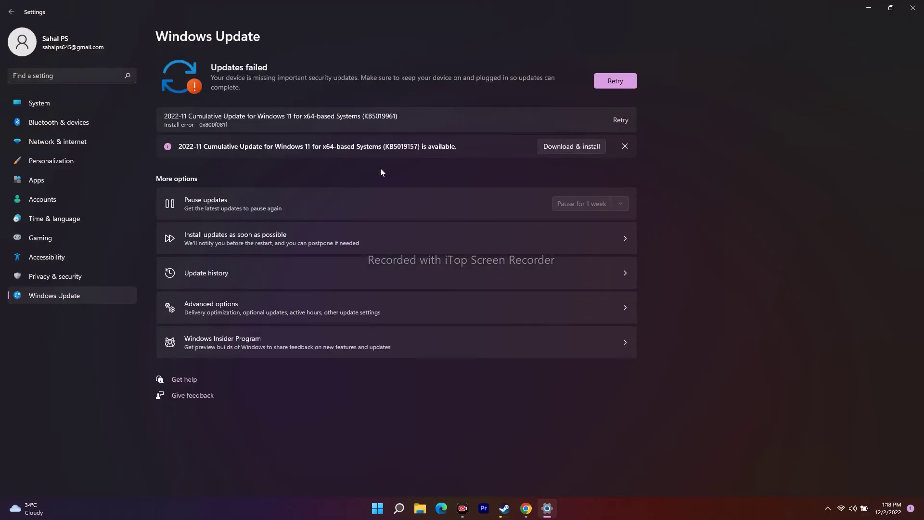
click(615, 81)
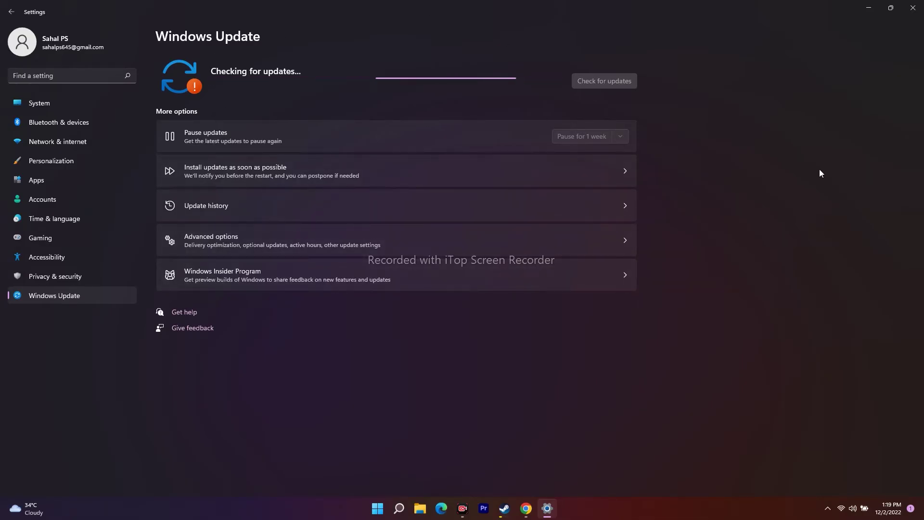
click(869, 8)
click(503, 507)
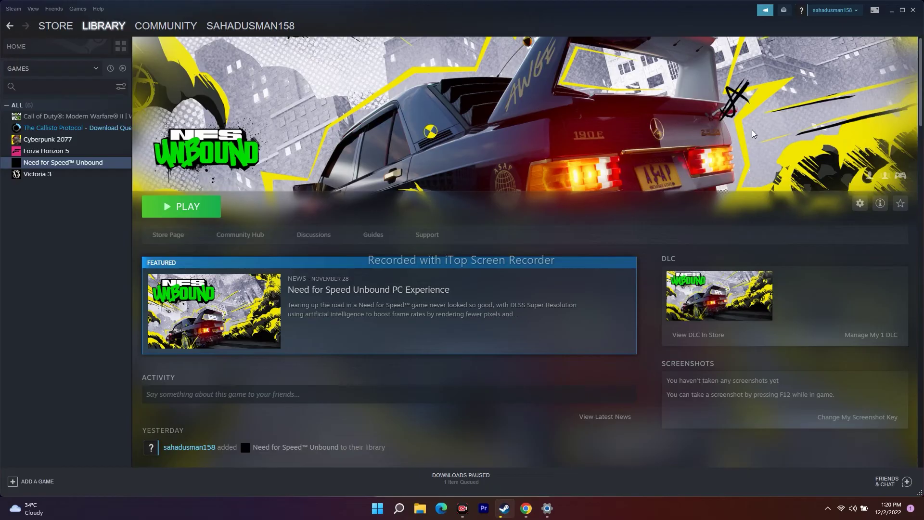
click(891, 11)
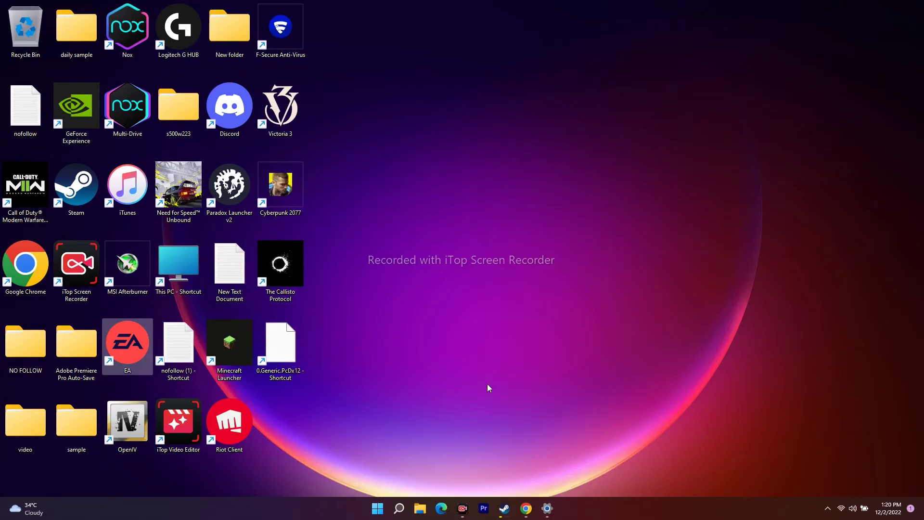
In Chrome, return to NVIDIA's GeForce Drivers page, examine the listed driver releases and minimize the browser
click(529, 507)
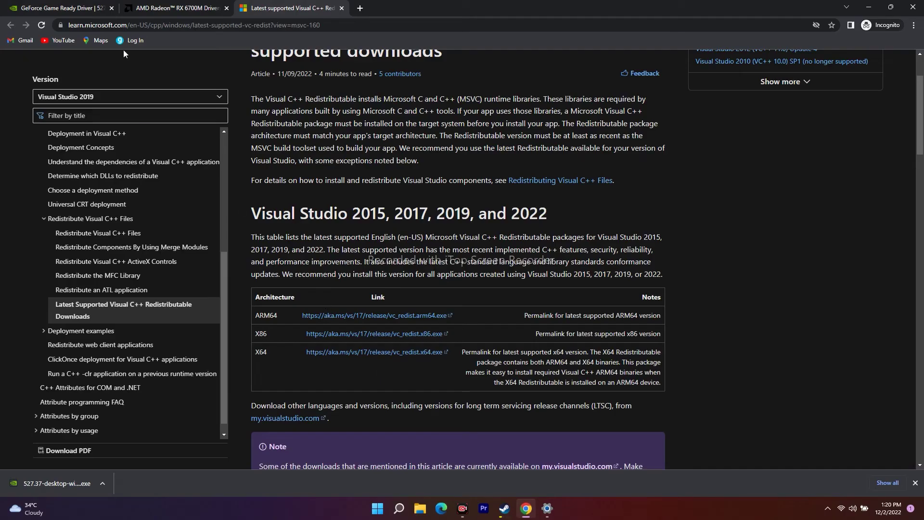
click(94, 5)
scroll(854, 336, down, 2)
scroll(859, 284, up, 2)
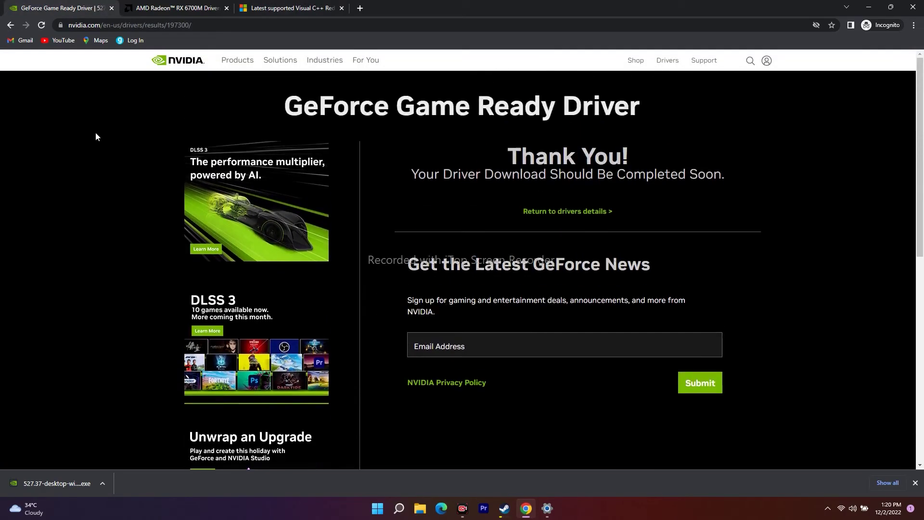
click(10, 25)
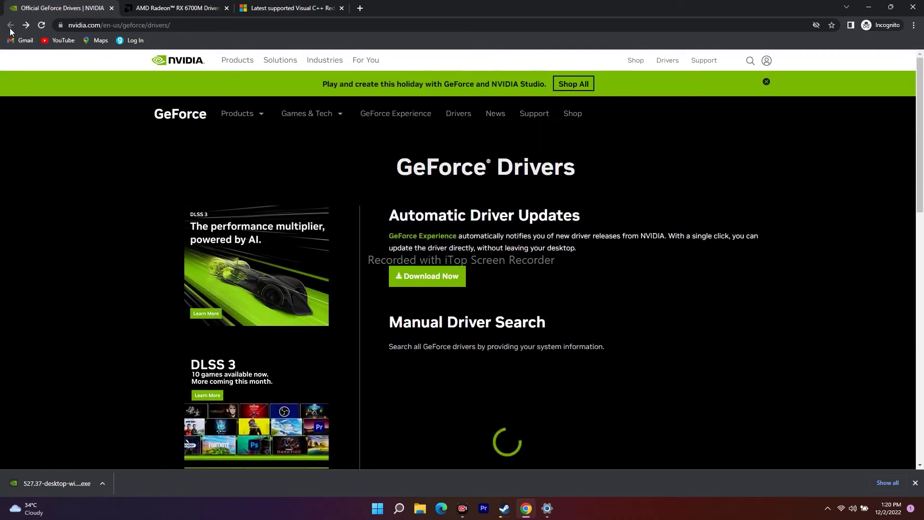
click(460, 121)
scroll(699, 257, down, 5)
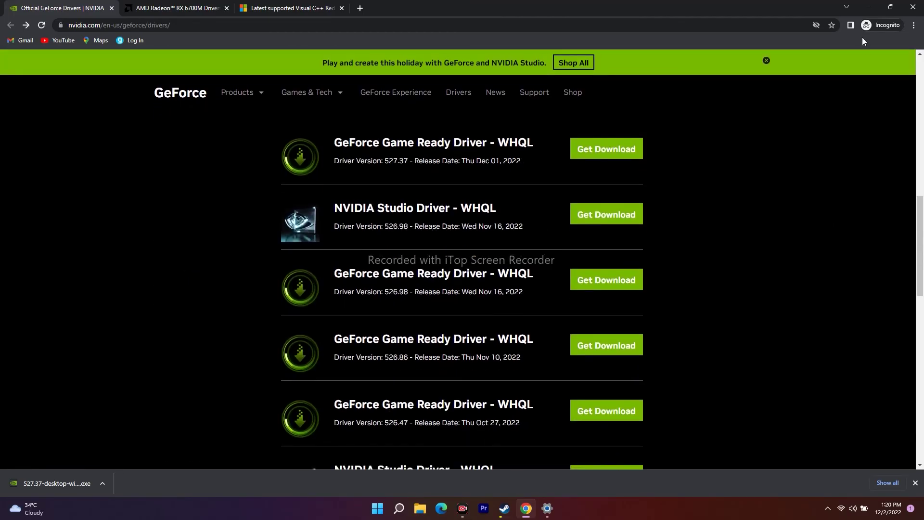
click(870, 5)
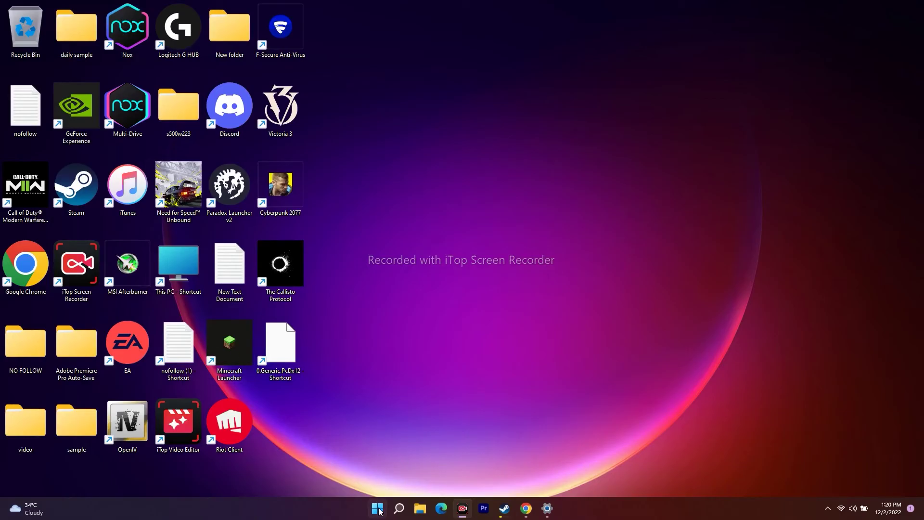
Examine the Roll Back Driver option for the NVIDIA GeForce RTX 2080 in Device Manager, and close its windows
right_click(378, 511)
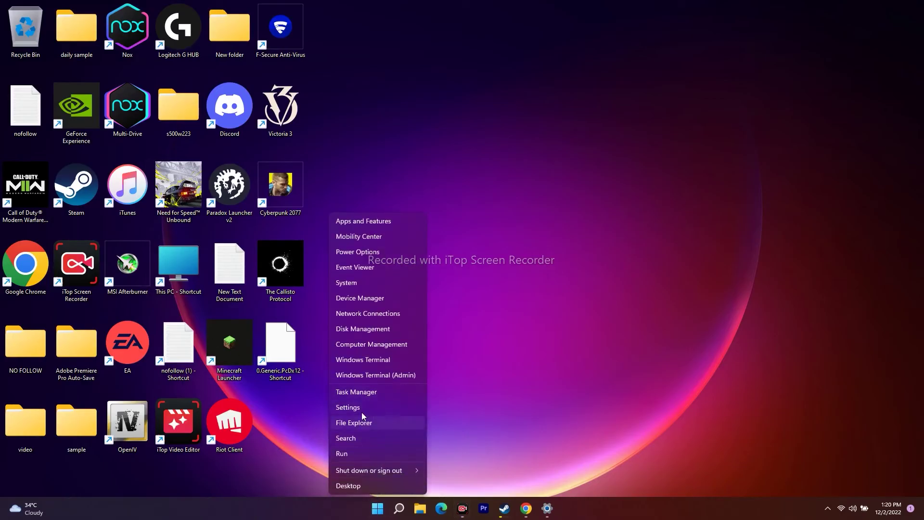
click(364, 297)
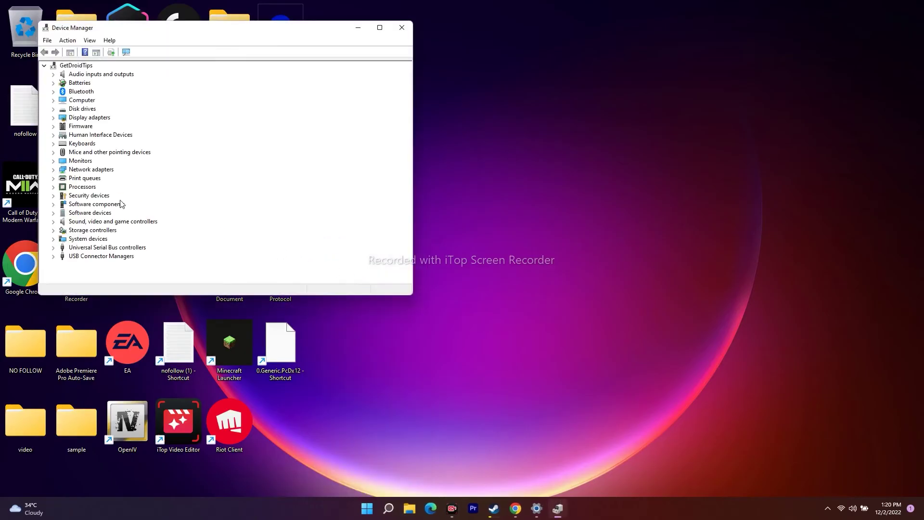
click(53, 117)
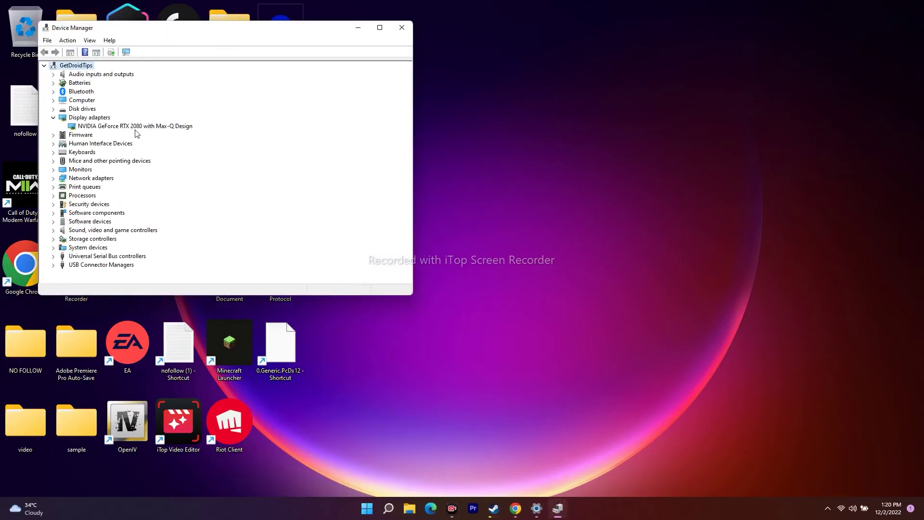
click(159, 127)
right_click(160, 133)
click(189, 187)
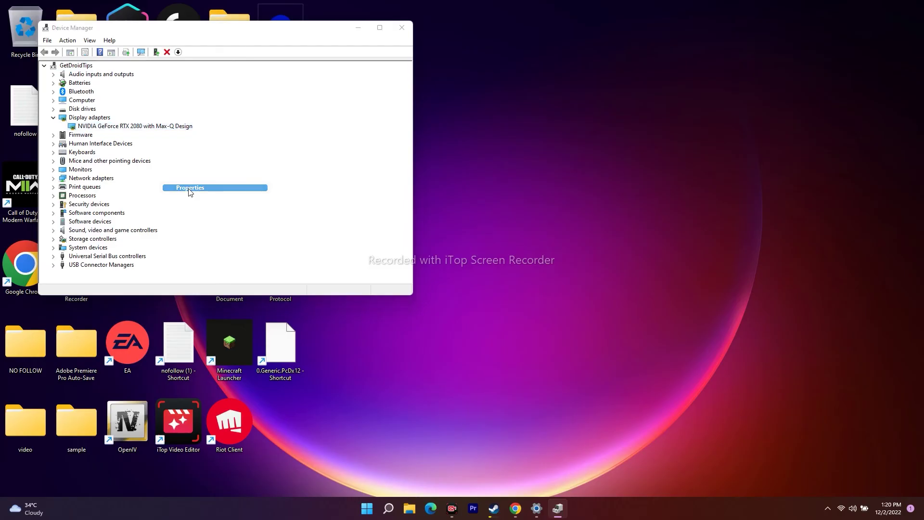
click(166, 72)
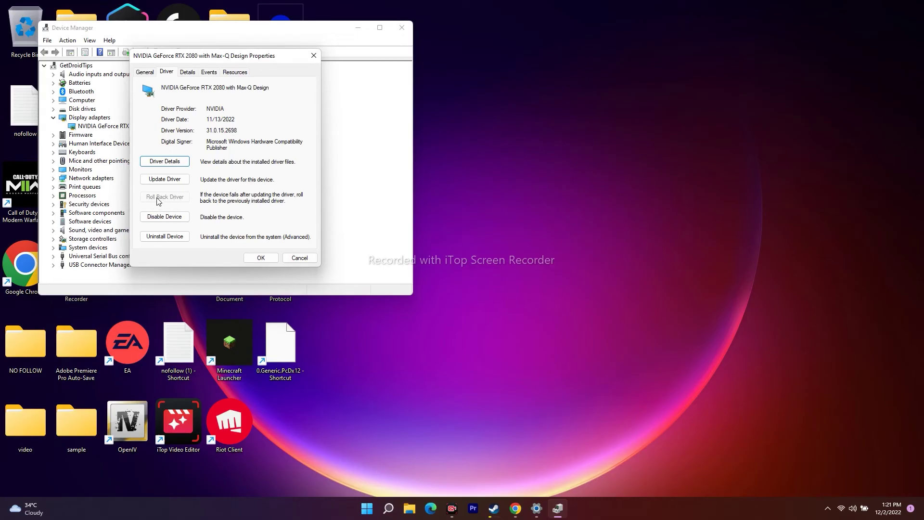
click(313, 56)
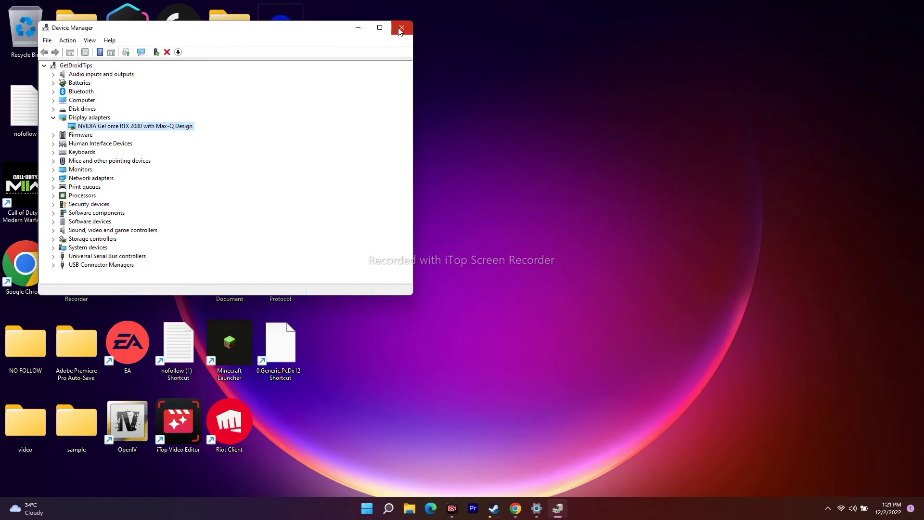
click(402, 27)
Switch back to Chrome and examine the older GeForce Game Ready driver versions on NVIDIA's drivers page
click(526, 508)
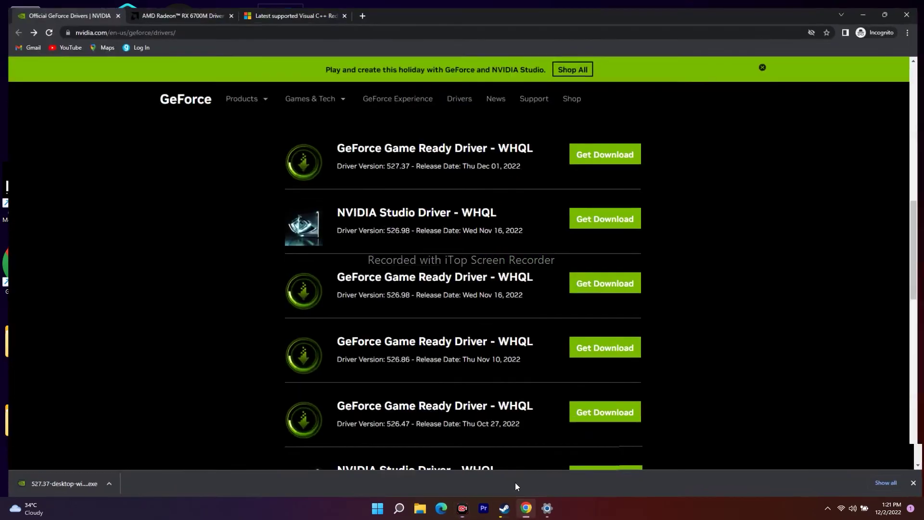
drag(333, 141, 522, 161)
click(509, 201)
scroll(509, 201, down, 2)
scroll(509, 204, down, 2)
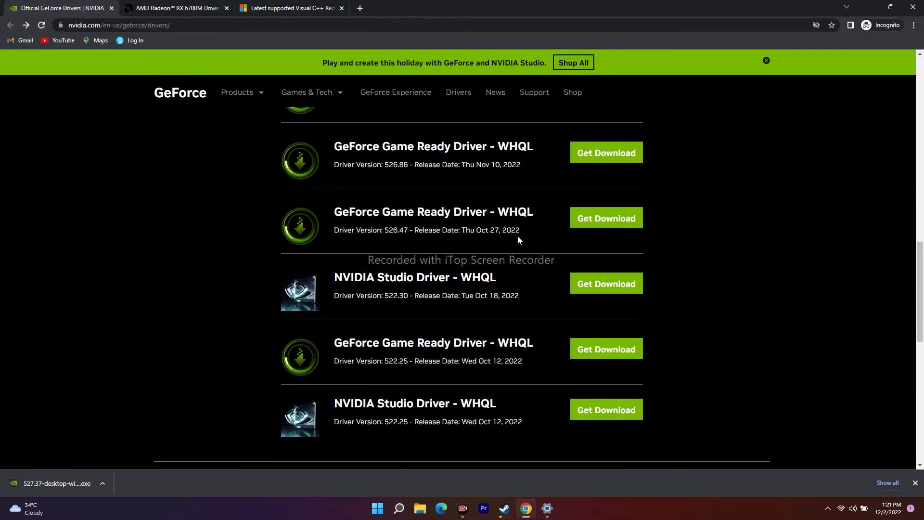
Run the downloaded NVIDIA 527.37 driver installer from Chrome, start extracting its files and minimize the browser
drag(334, 206, 474, 230)
click(541, 233)
click(102, 484)
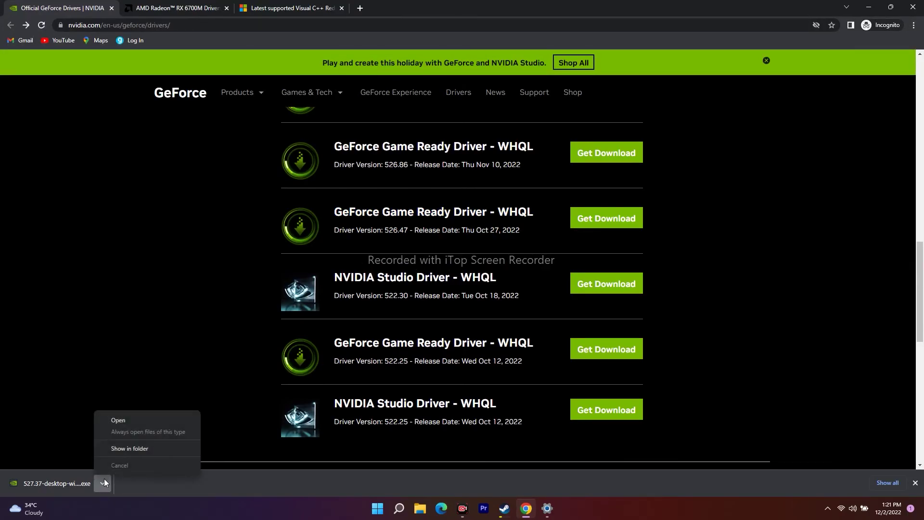
click(121, 420)
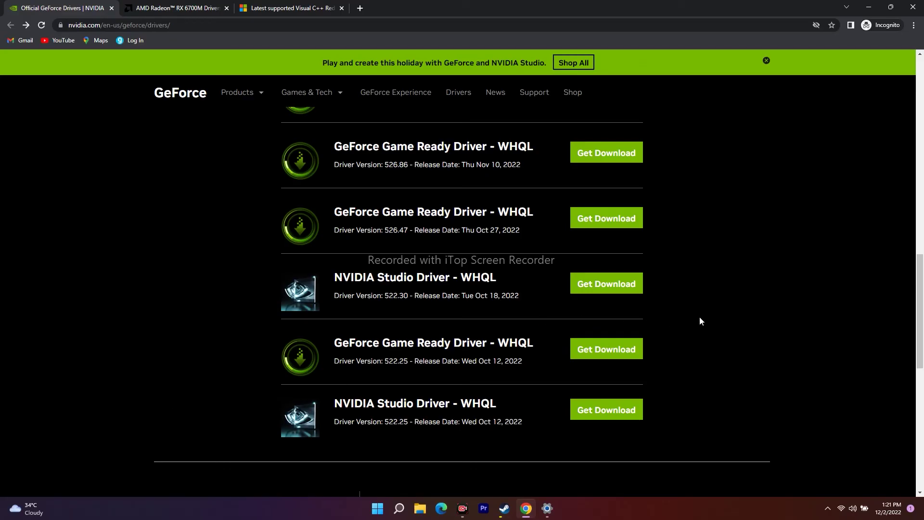
click(495, 262)
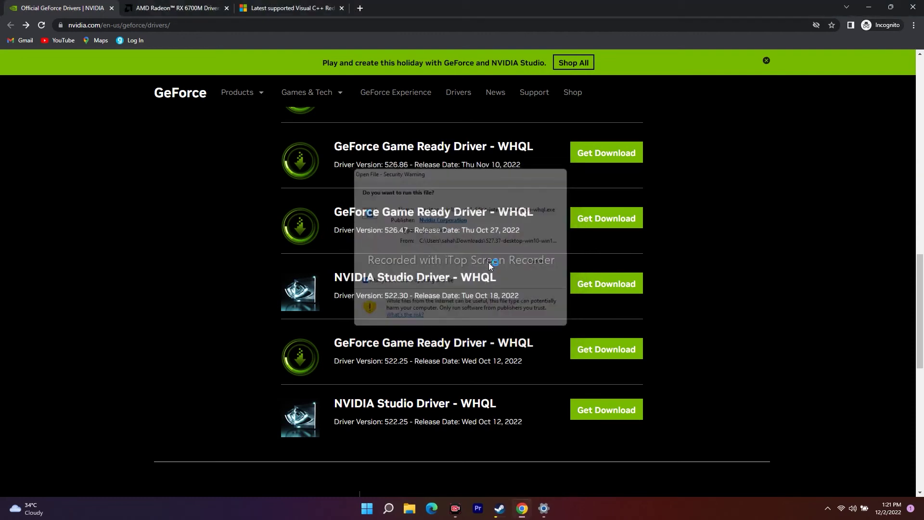
click(437, 273)
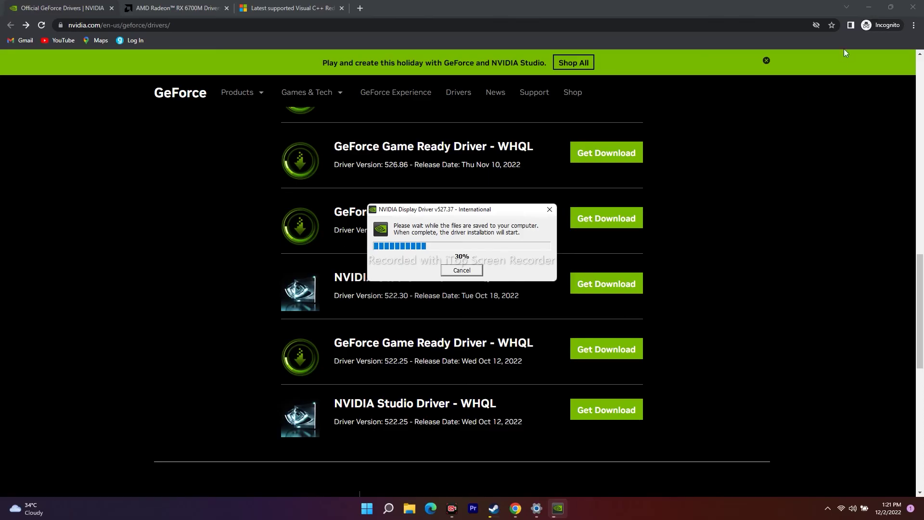
click(868, 7)
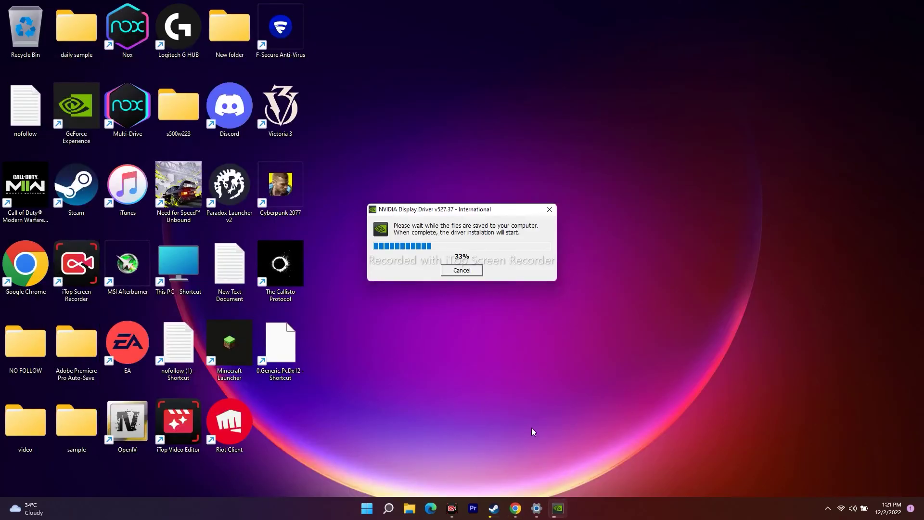
Switch to Steam, examine the Manage options for Need for Speed Unbound in the library, and minimize Steam
click(493, 506)
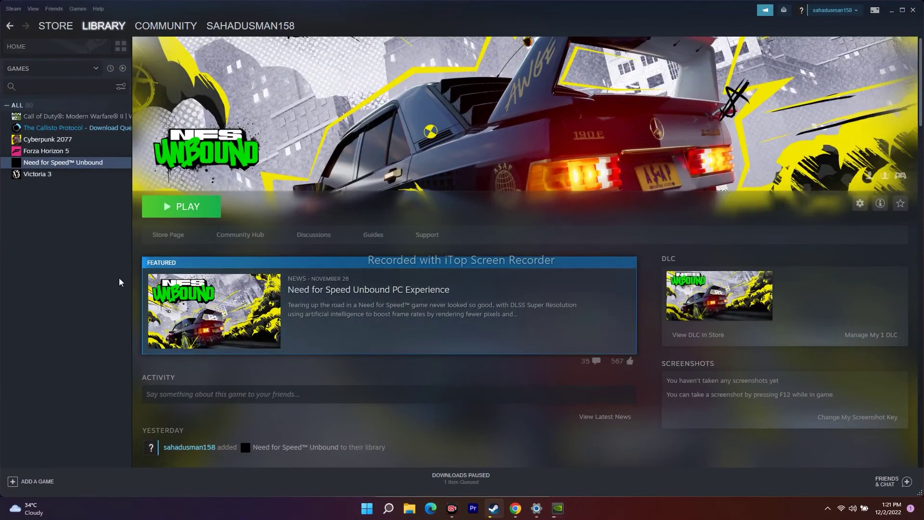
right_click(58, 165)
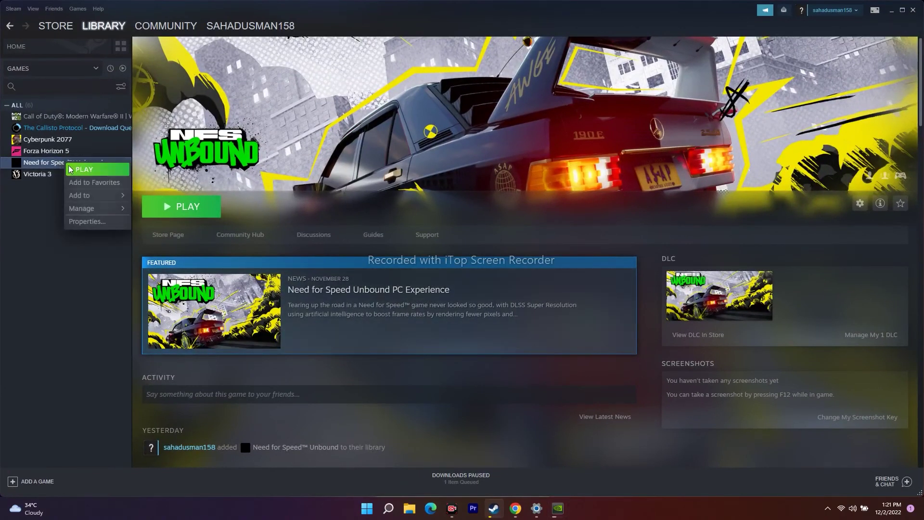
mouse_move(87, 215)
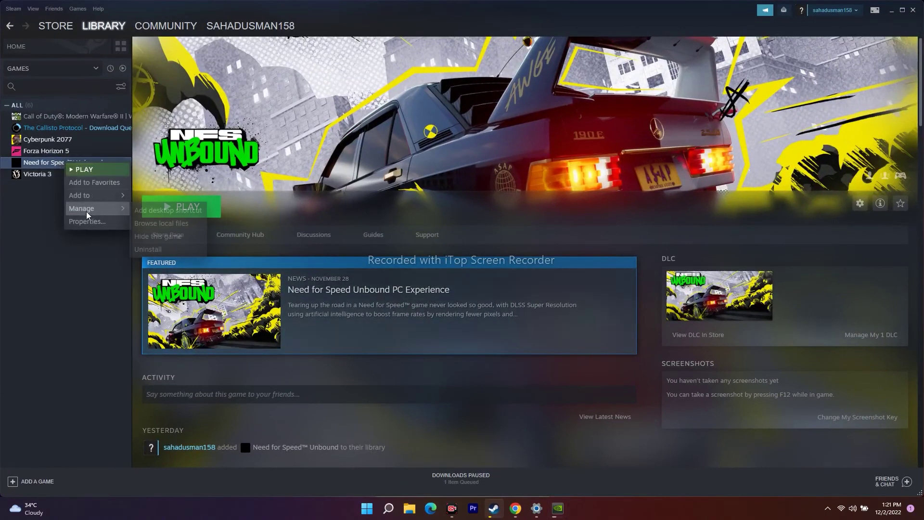
click(93, 264)
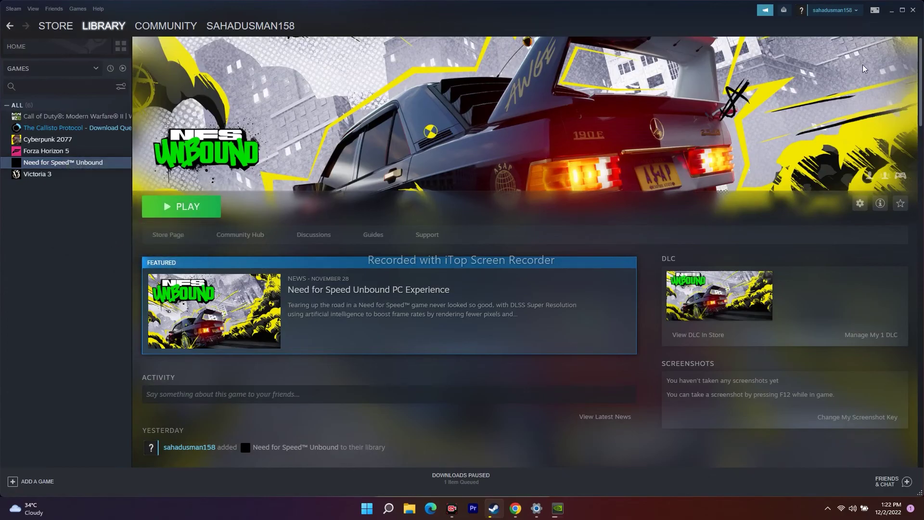
click(893, 13)
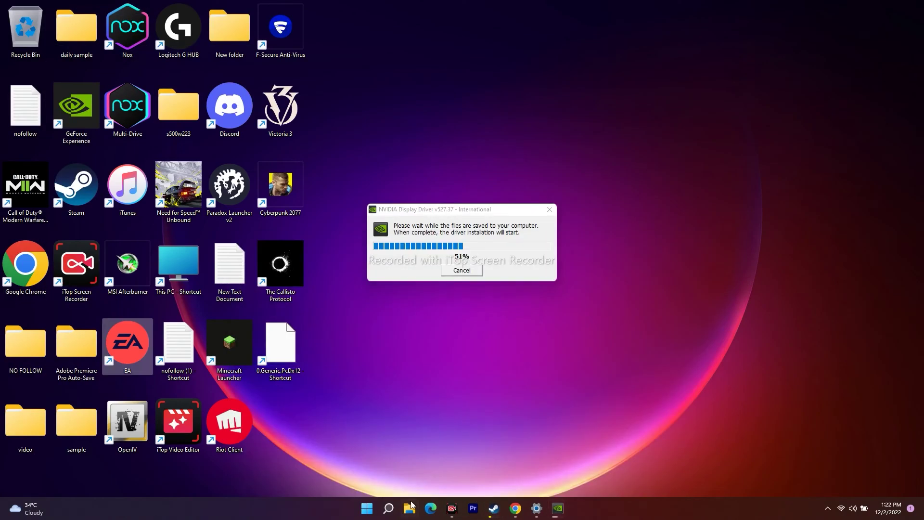
Open This PC in File Explorer, check the free space on the OS (C:) drive and close the window
key(super+e)
click(33, 254)
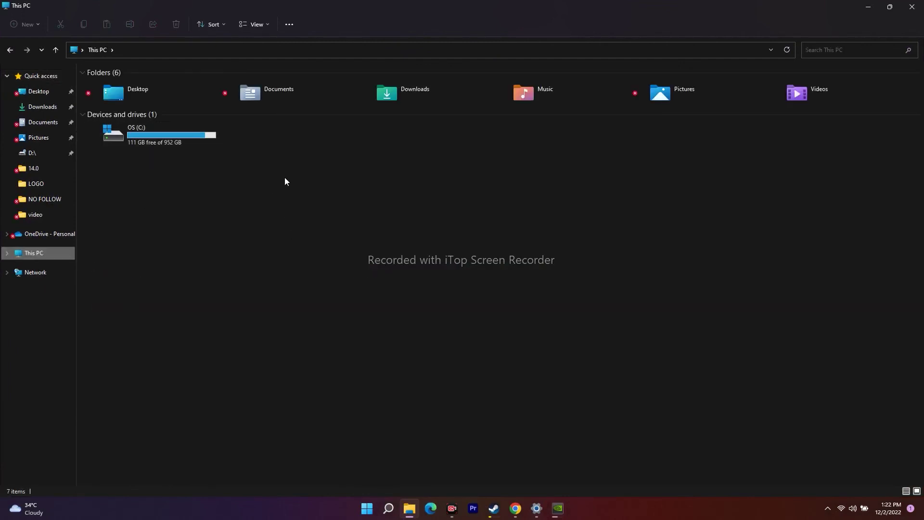
click(154, 146)
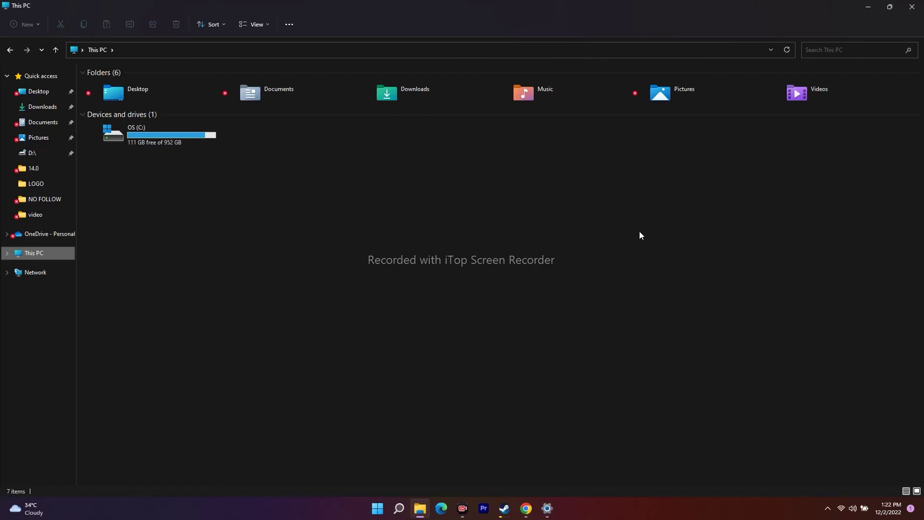
click(912, 7)
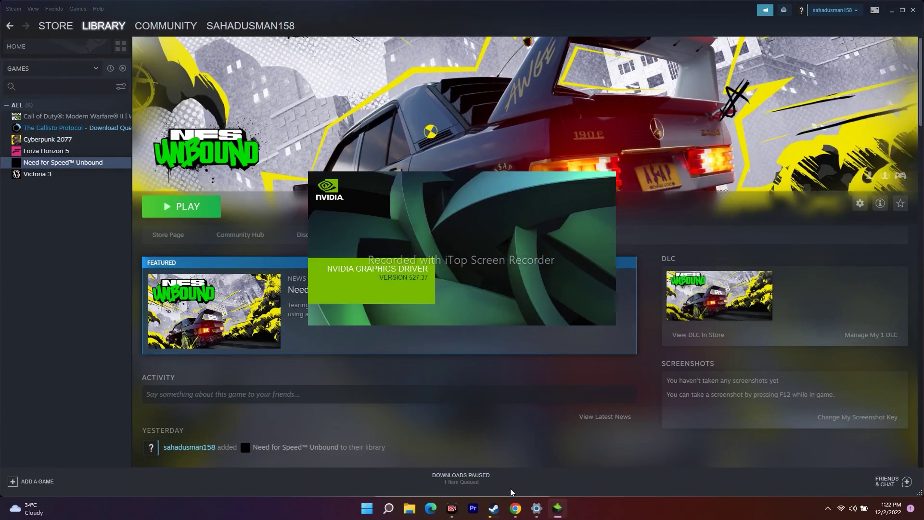
Minimize Steam, accept the NVIDIA driver license with GeForce Experience, compare the Express and Custom installation options, and cancel the installer
click(889, 10)
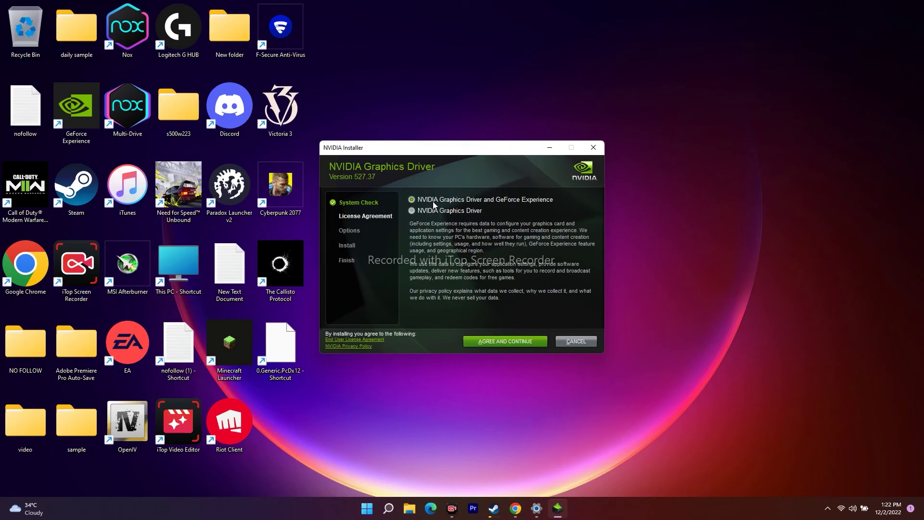
click(515, 341)
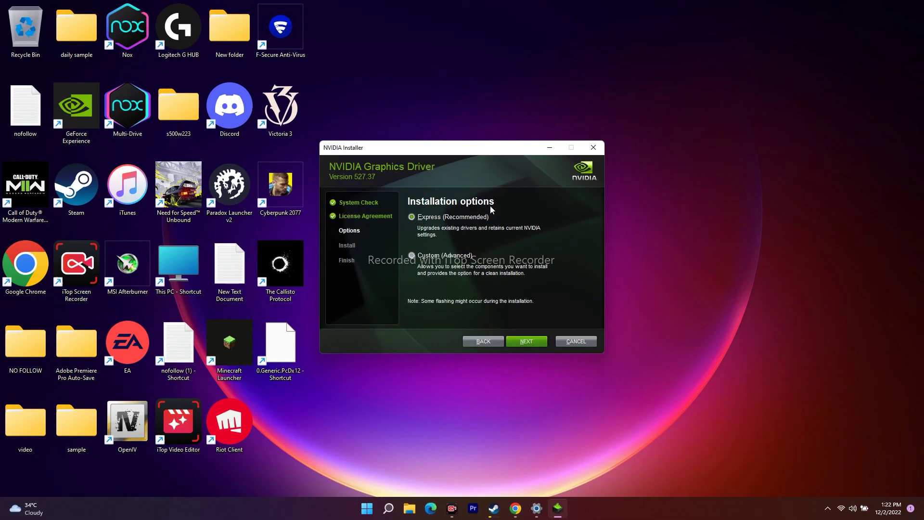
click(413, 255)
click(412, 217)
click(593, 147)
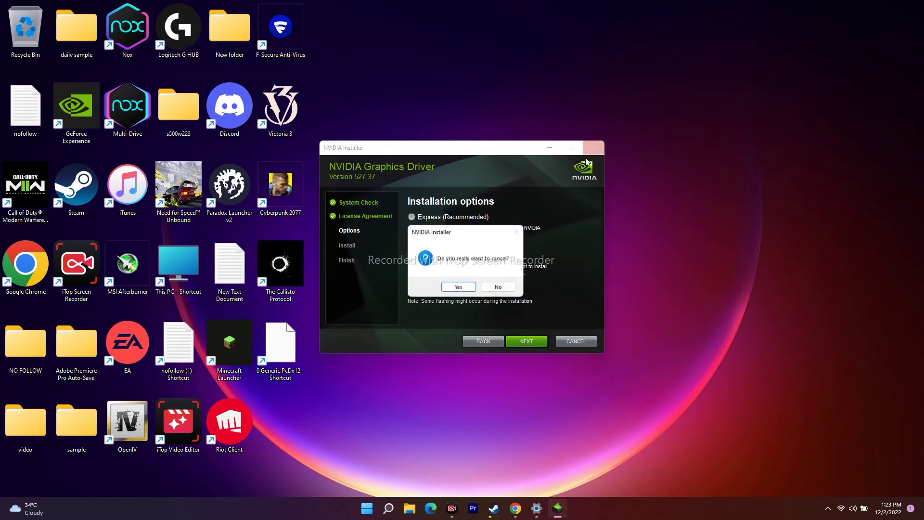
click(459, 288)
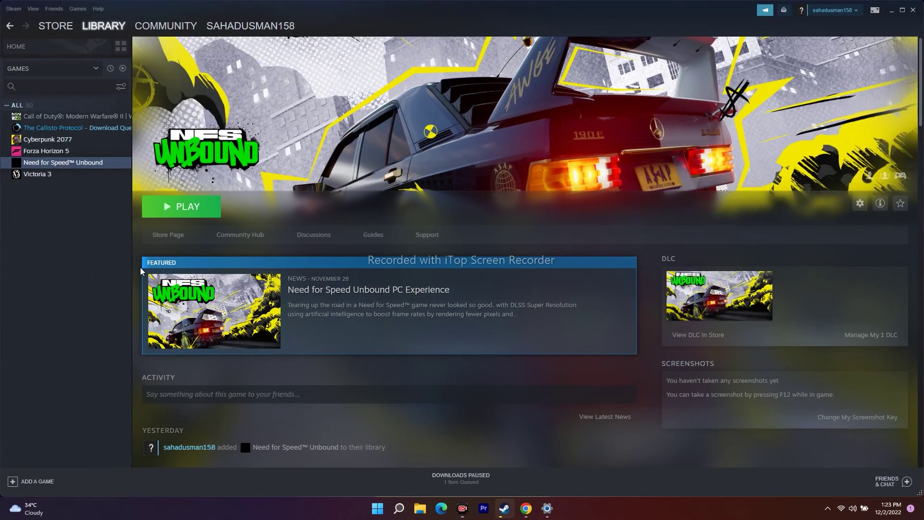
Launch Need for Speed Unbound from the Steam library, dismiss the EA app's message, and return to the game's Steam page
click(192, 207)
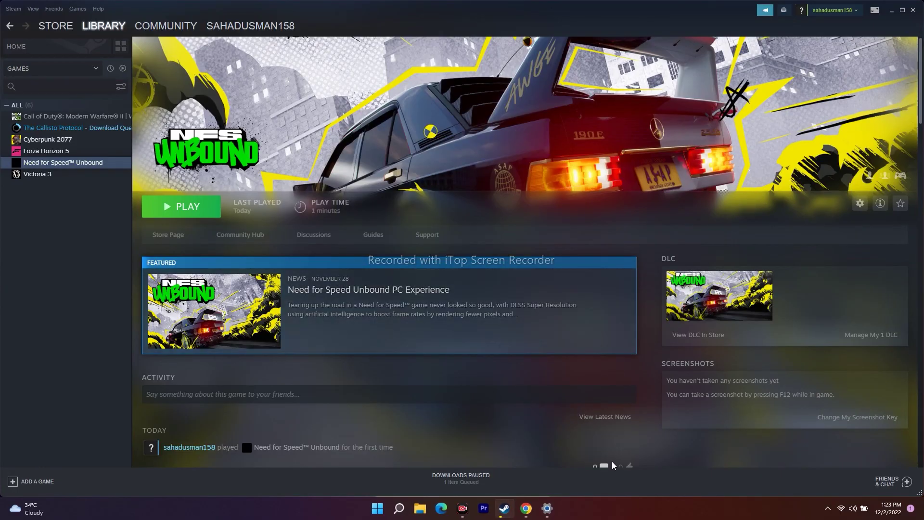
click(181, 212)
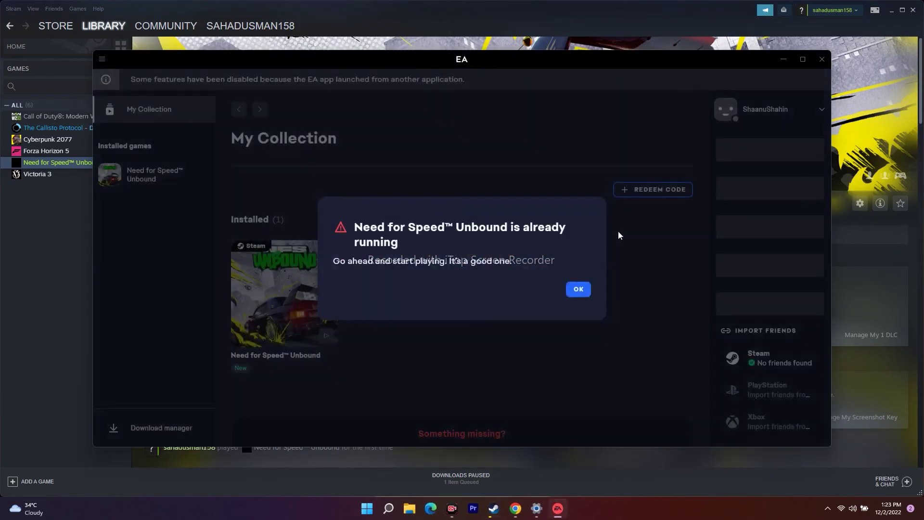
click(579, 291)
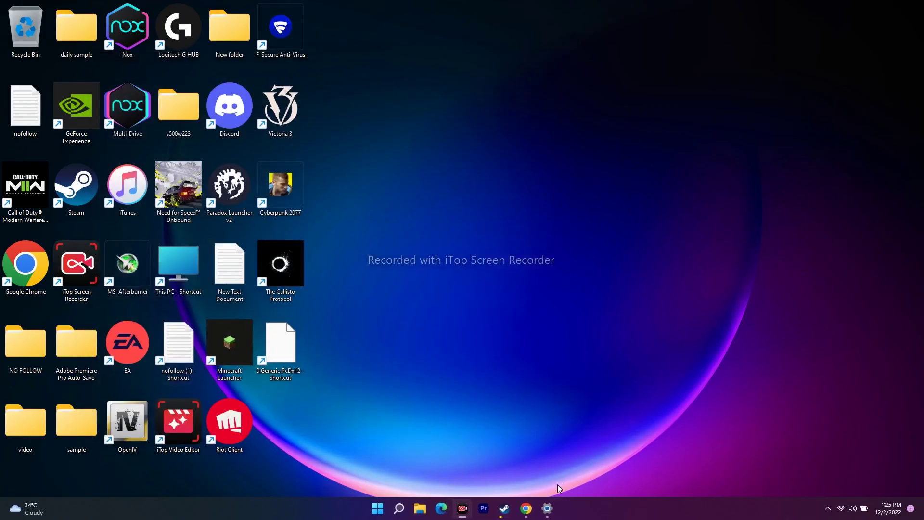
click(491, 447)
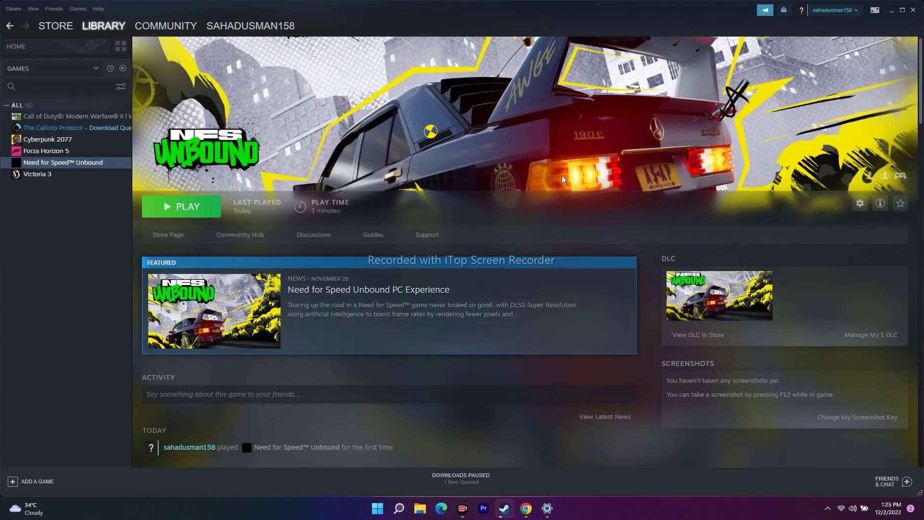